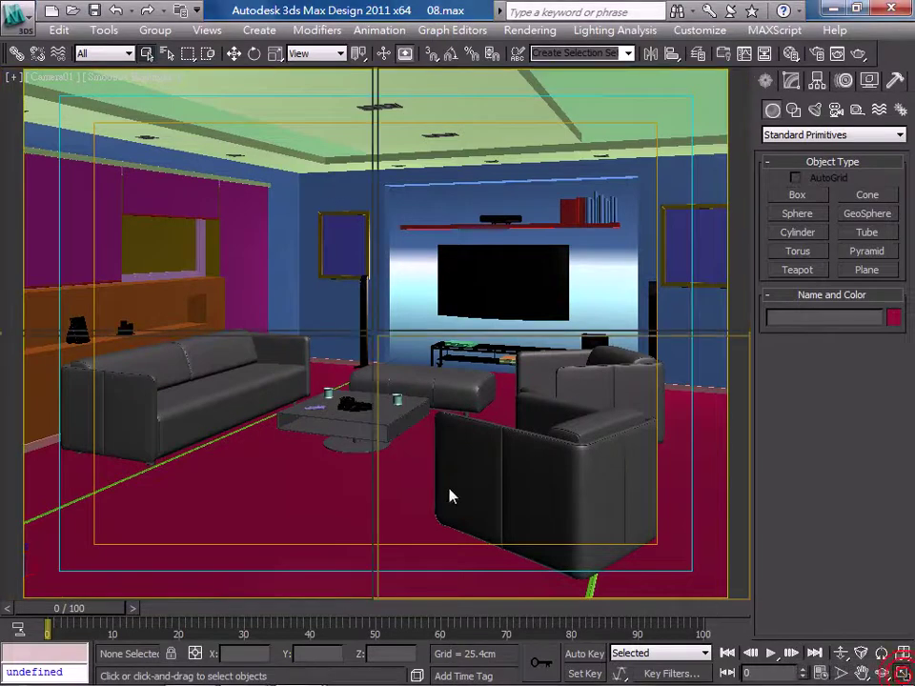
Restore the four-viewport layout and turn the camera view into a free Perspective view panned across the room
key(alt+w)
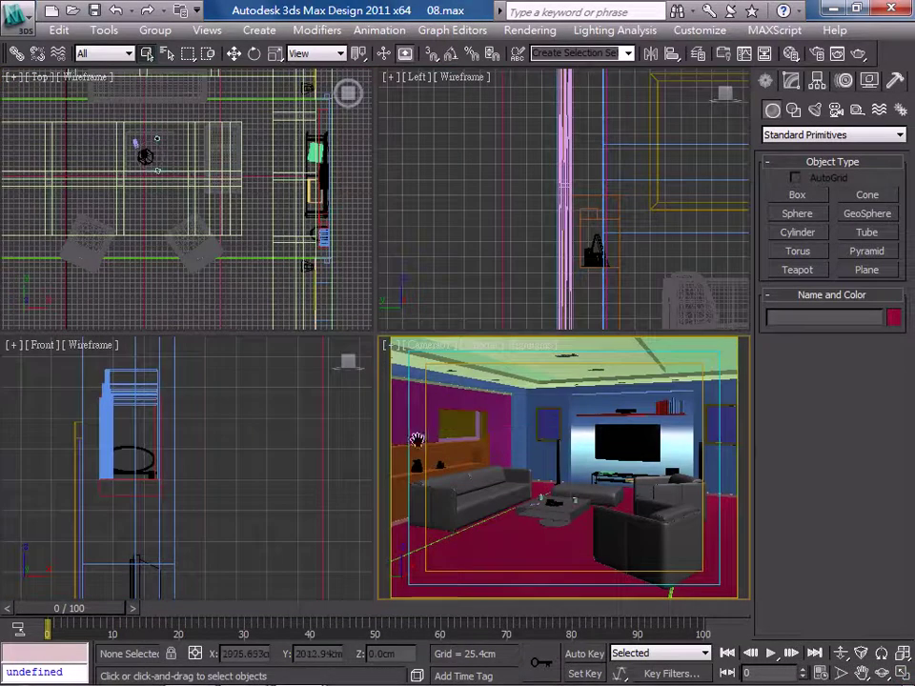
right_click(419, 448)
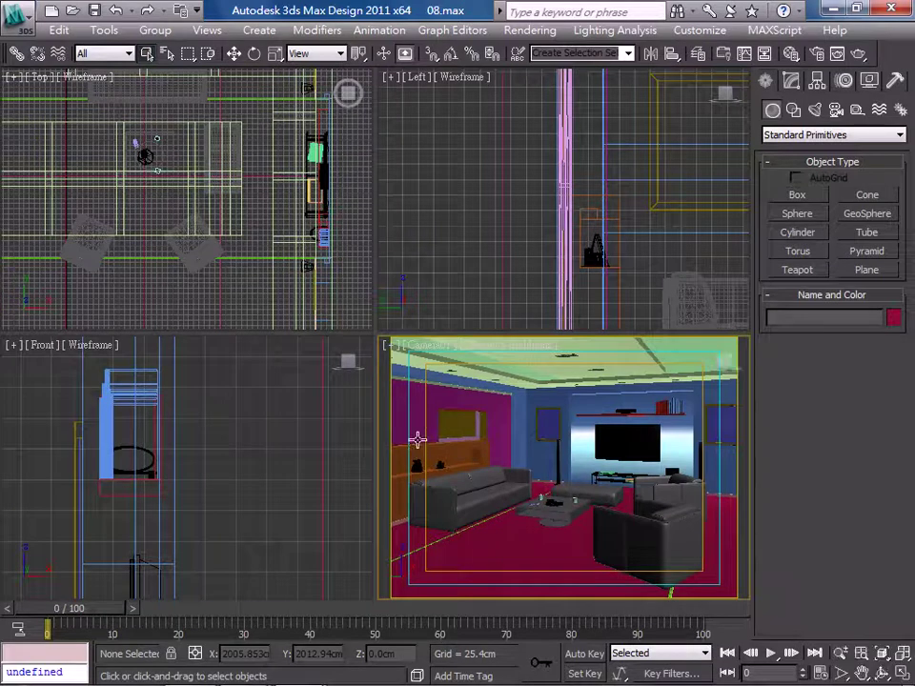
key(p)
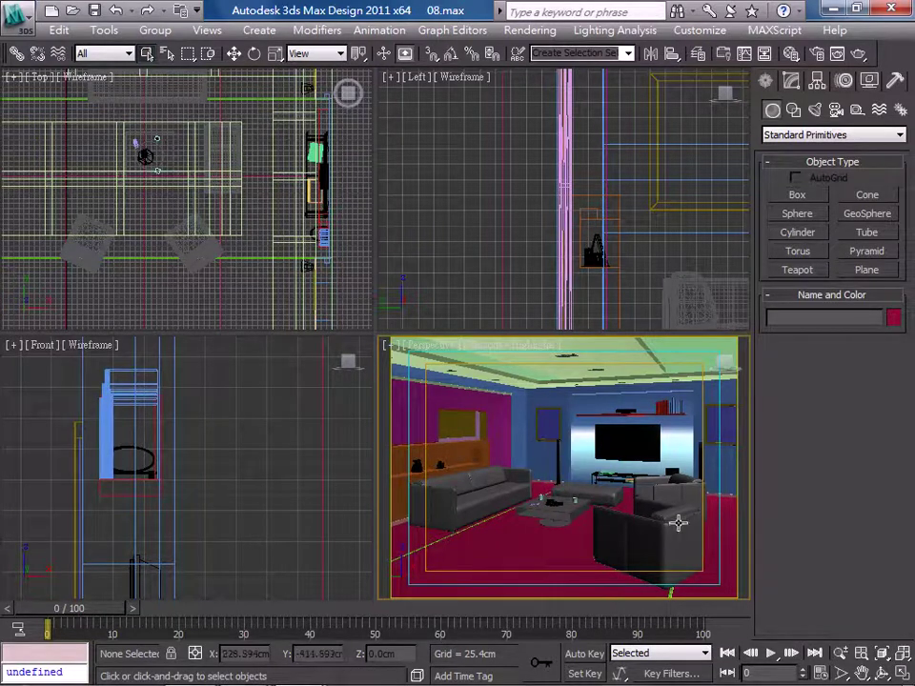
mouse_move(628, 504)
middle_down()
mouse_move(586, 504)
mouse_move(627, 508)
middle_up()
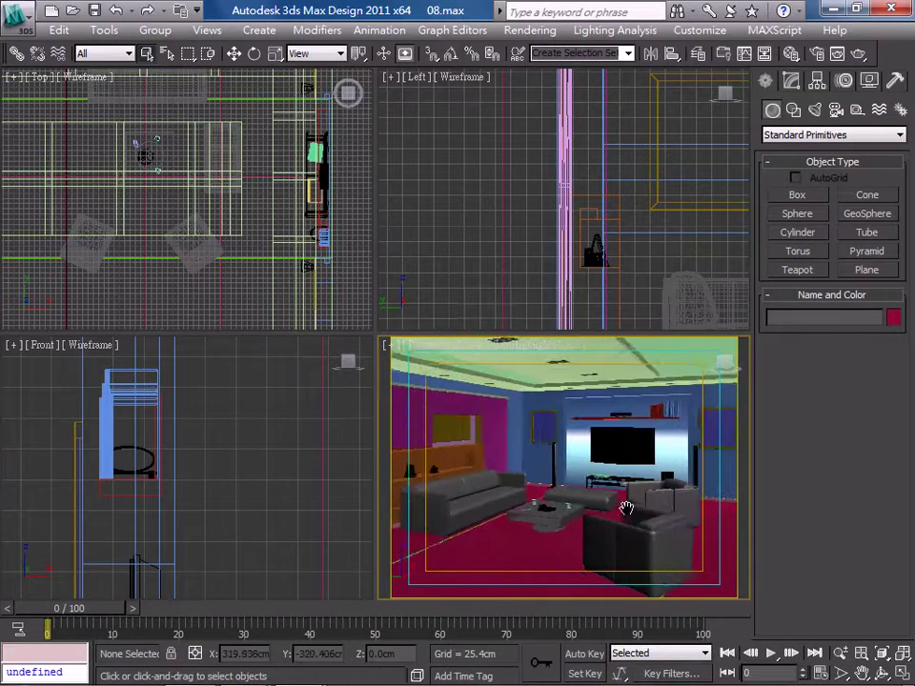
Zoom and orbit the Perspective view around the room box, then show the Perspective view's list of scene cameras
scroll(600, 501, up, 5)
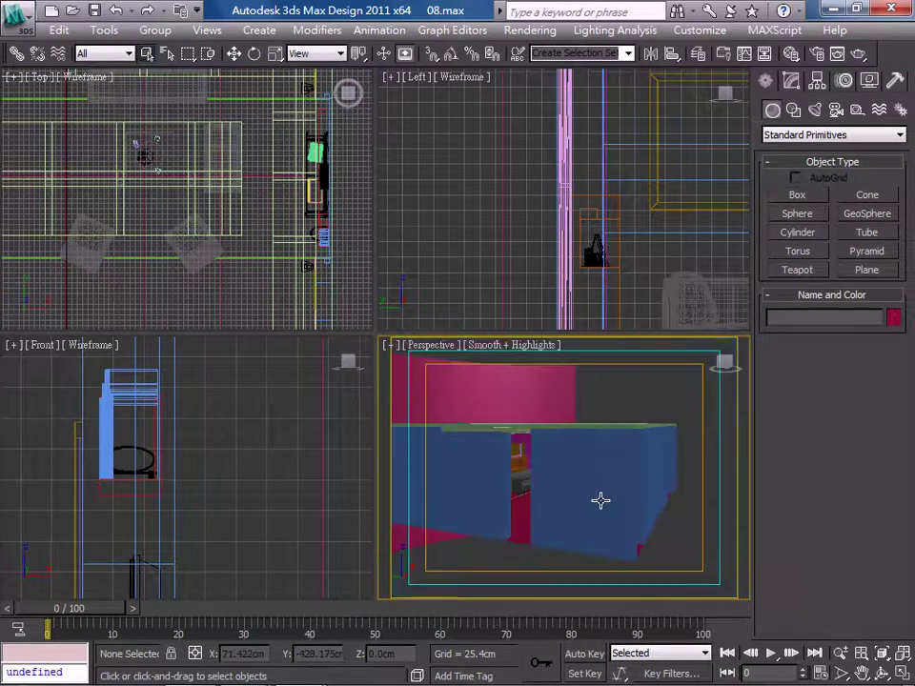
scroll(600, 501, down, 3)
scroll(600, 501, down, 2)
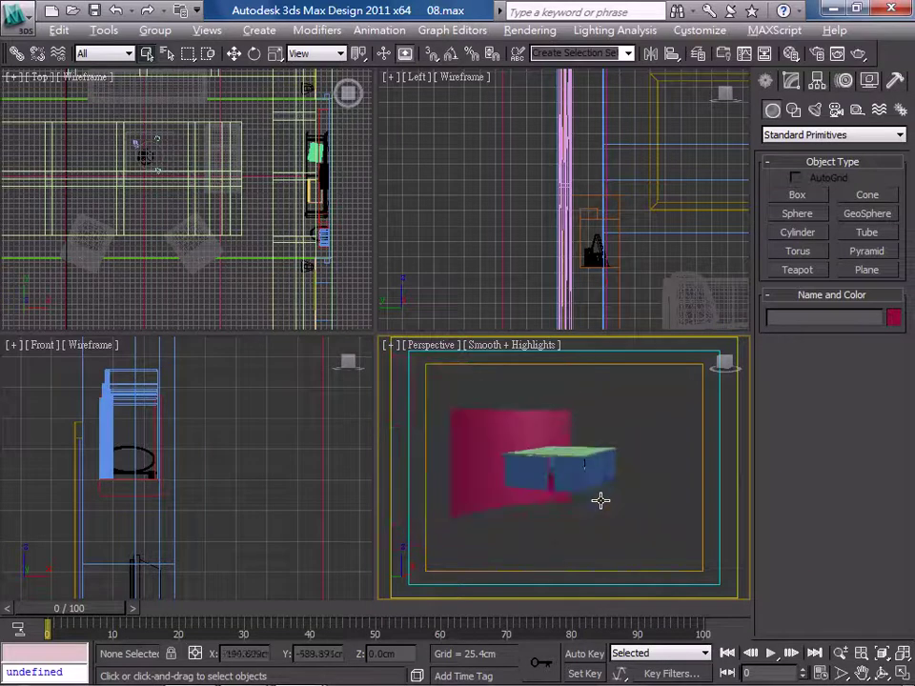
mouse_move(527, 507)
alt+middle_down()
mouse_move(453, 500)
mouse_move(521, 494)
mouse_move(623, 520)
mouse_move(667, 519)
mouse_move(546, 513)
alt+middle_up()
scroll(549, 510, up, 3)
scroll(549, 510, up, 3)
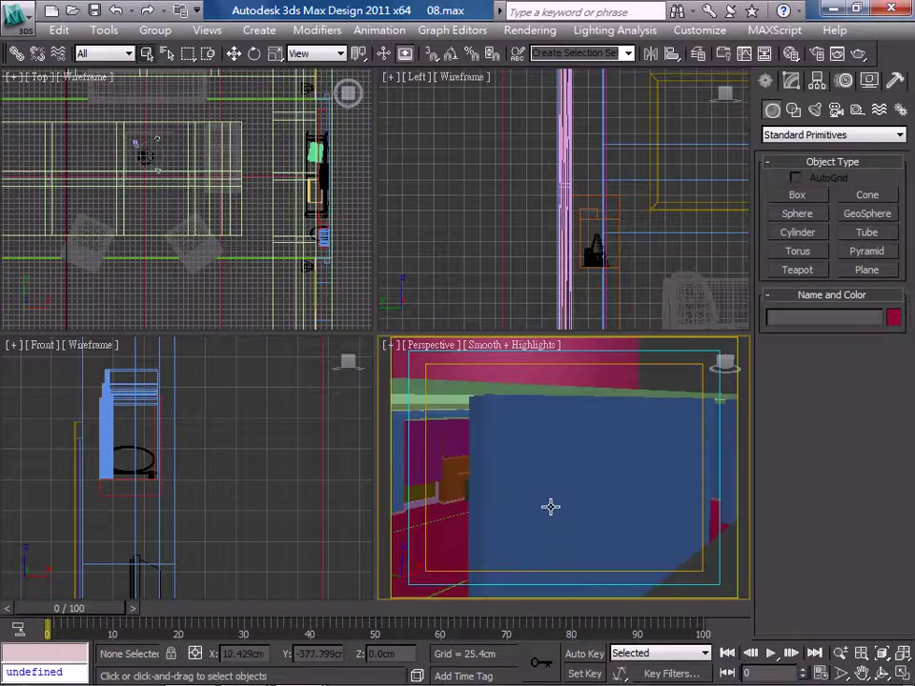
click(426, 354)
mouse_move(474, 250)
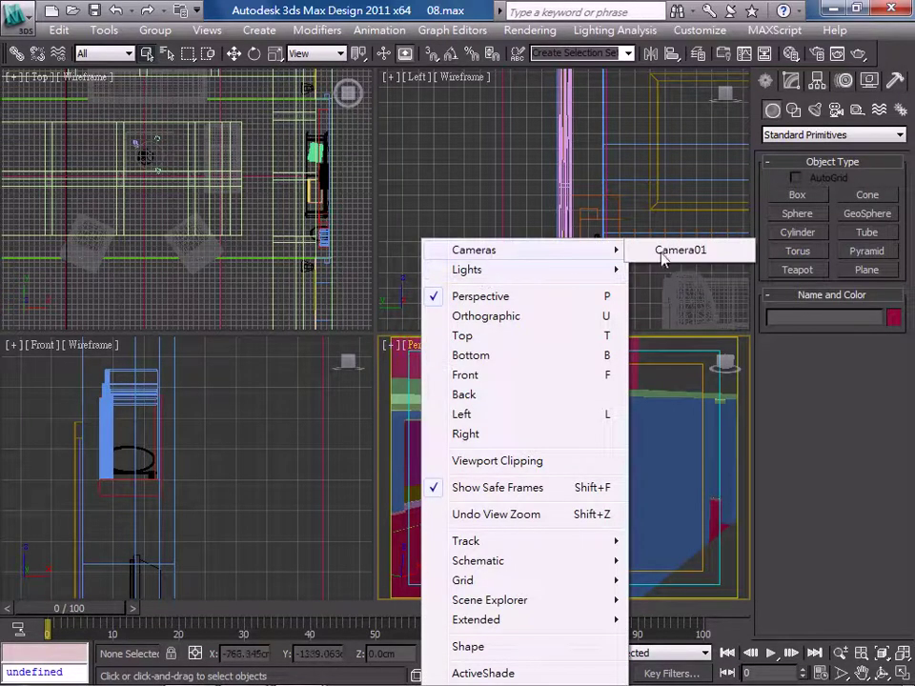
View the room through Camera01, switch back to Perspective, and select the books on the wall shelf
click(665, 252)
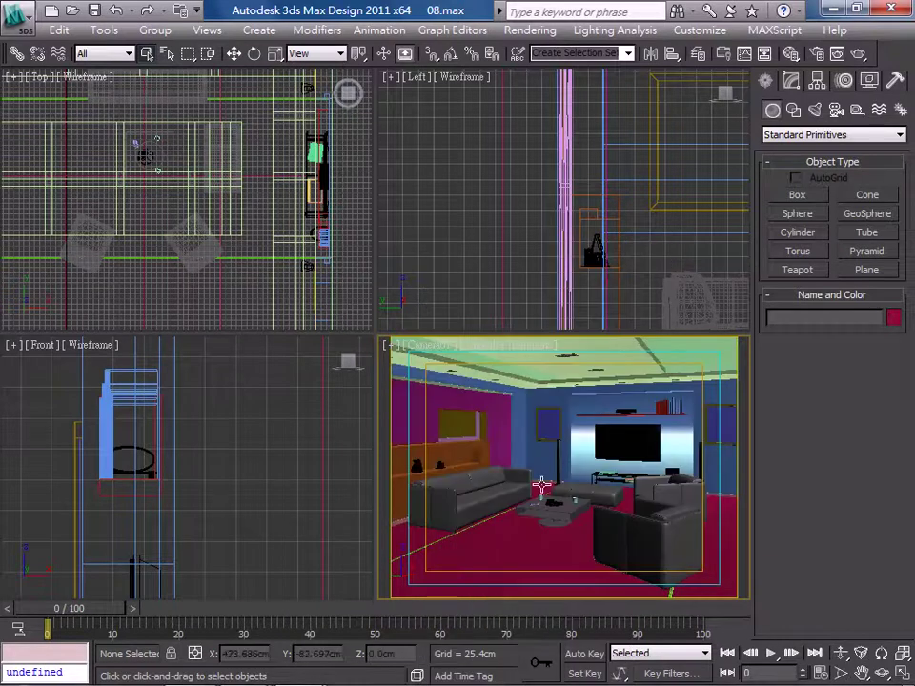
click(426, 353)
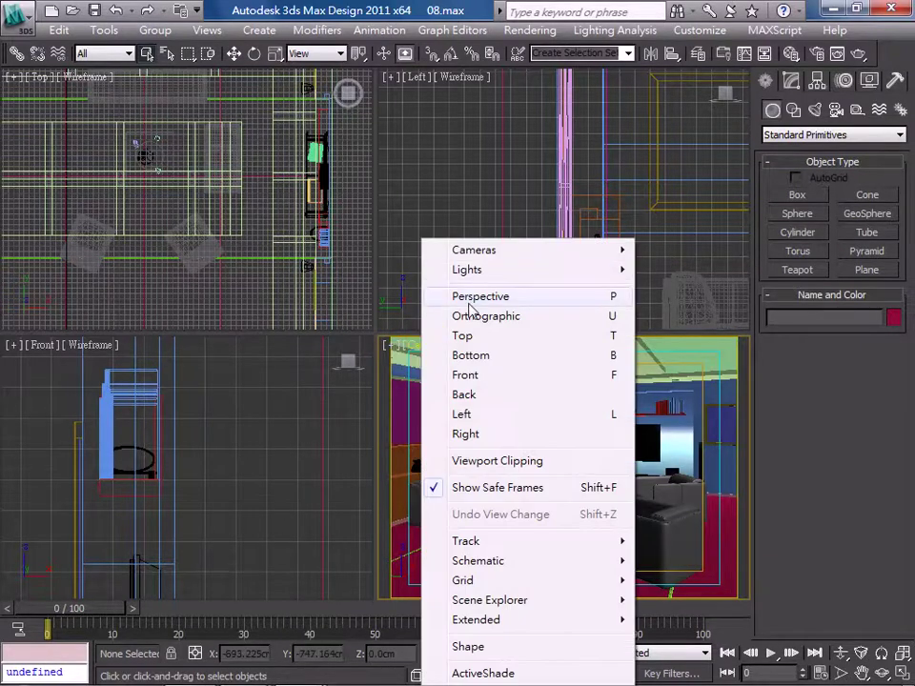
click(469, 300)
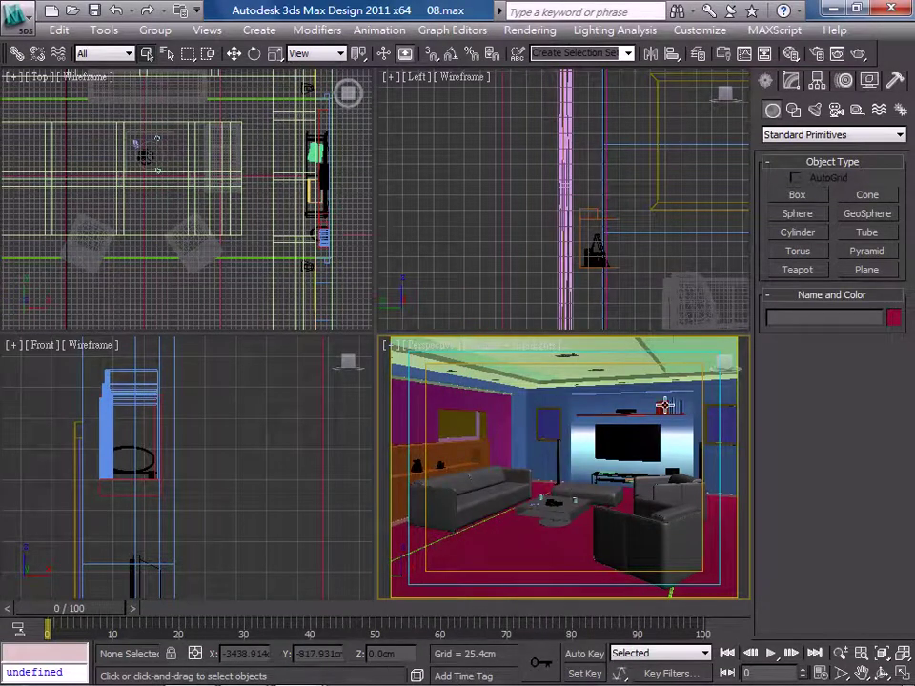
click(665, 406)
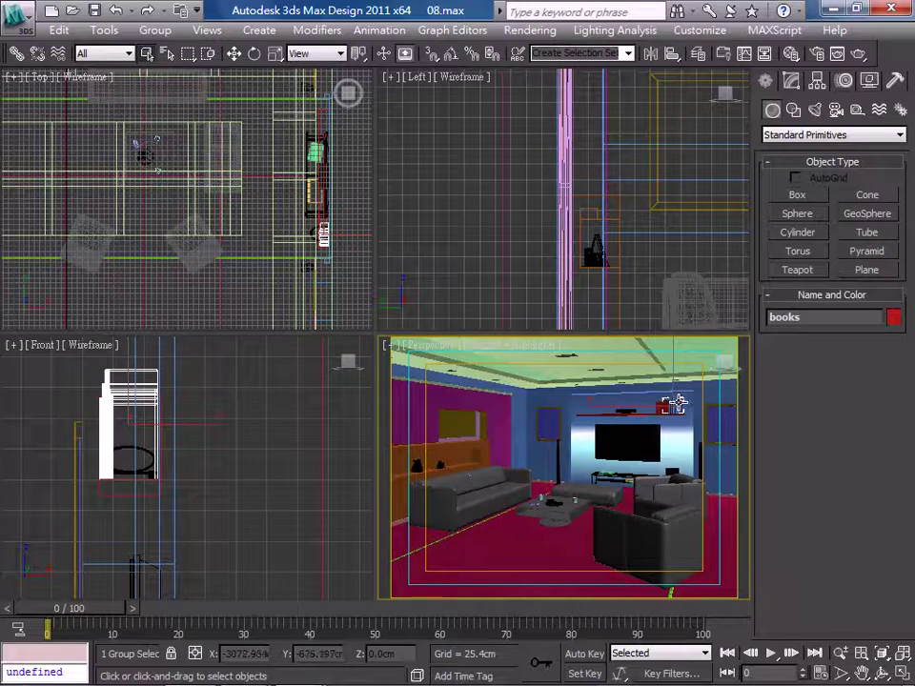
Zoom Extents Selected on the books group in Perspective, then in all four viewports
click(883, 654)
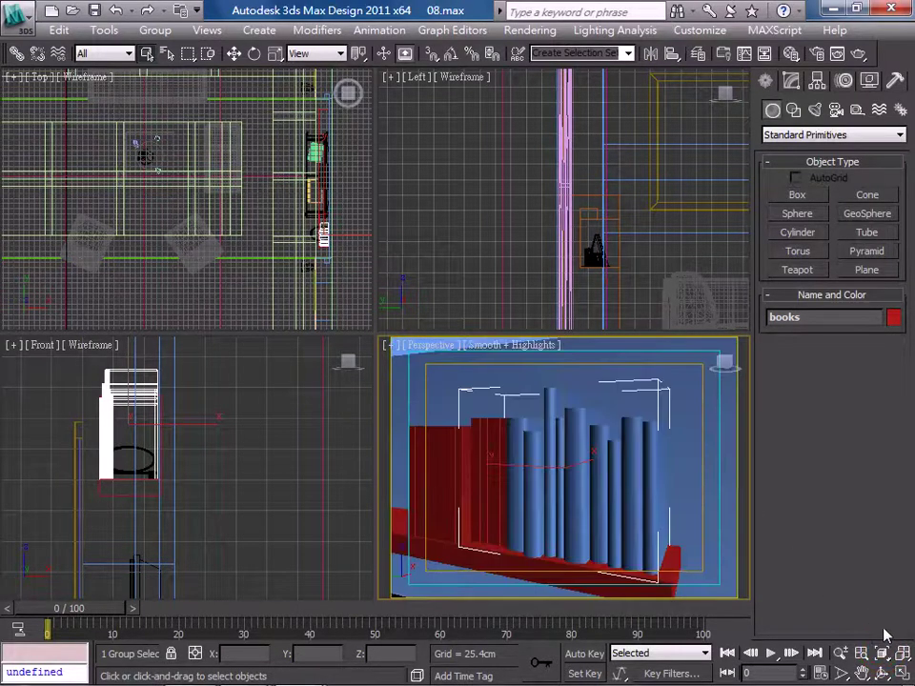
click(902, 653)
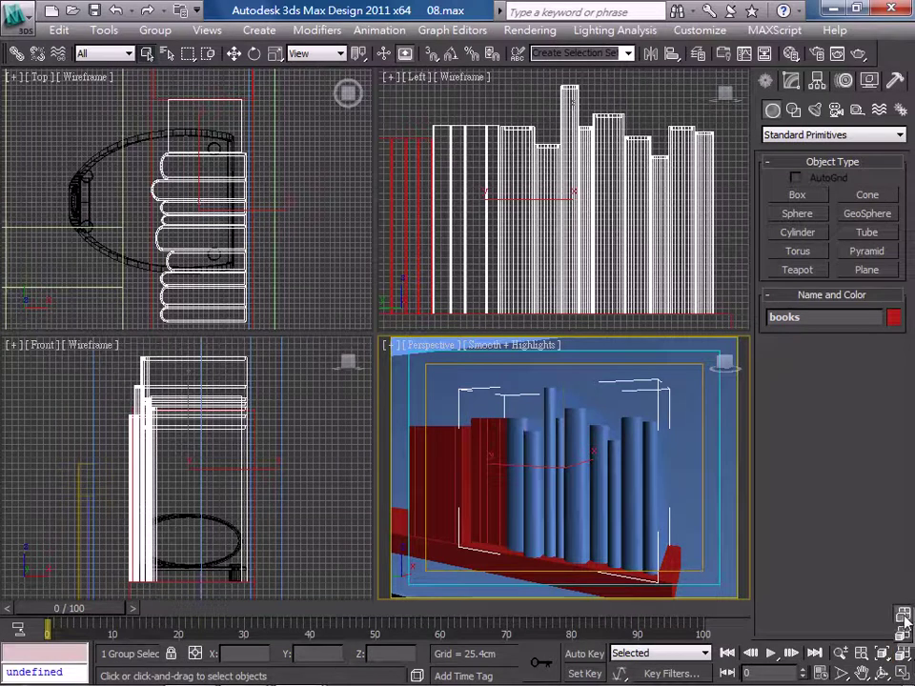
Zoom all views out to the whole scene and give Perspective Camera01's living-room framing
click(898, 668)
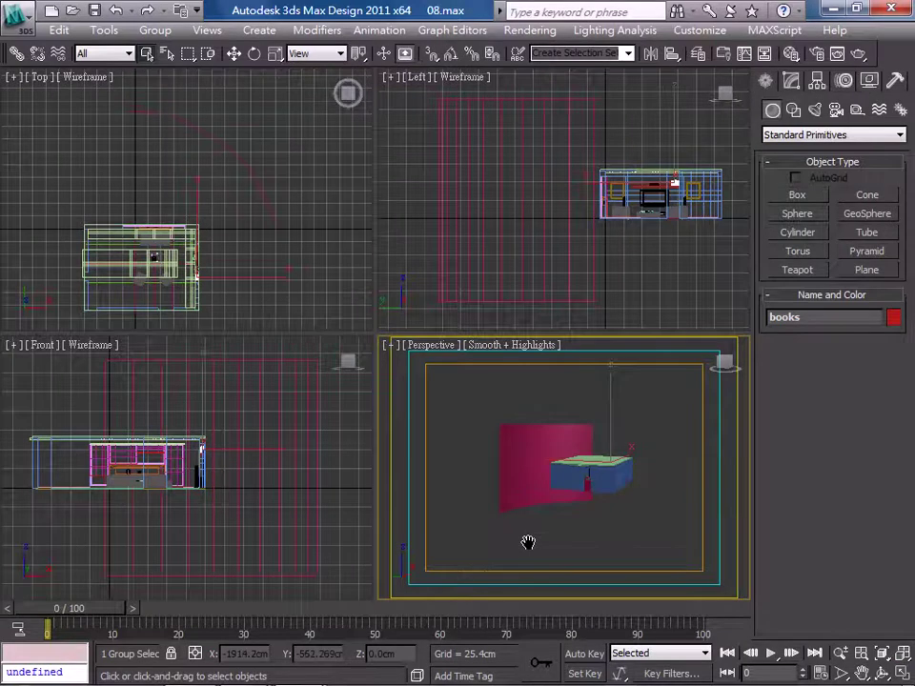
click(437, 345)
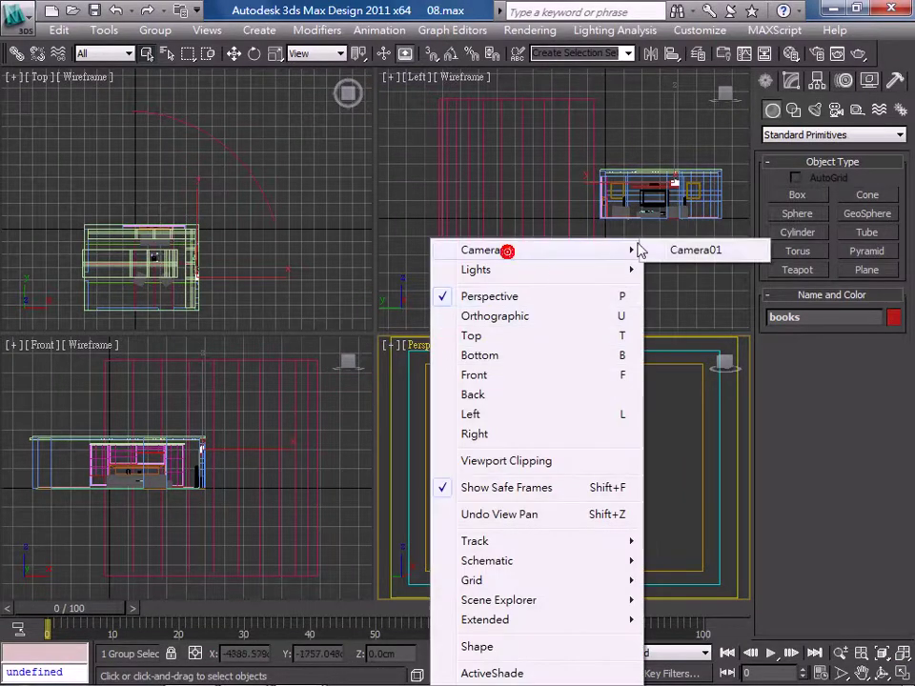
click(690, 253)
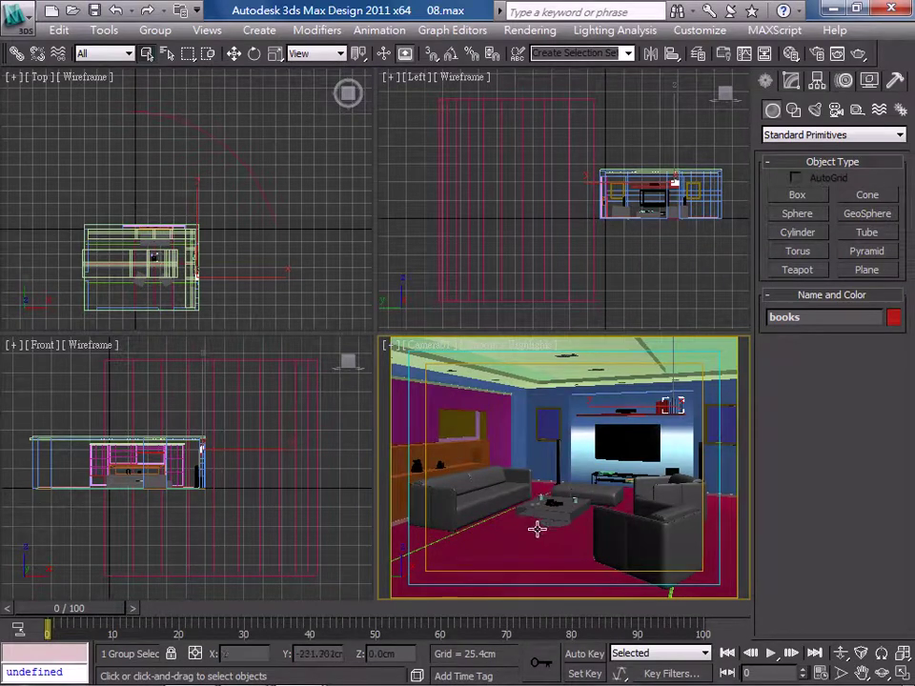
click(443, 355)
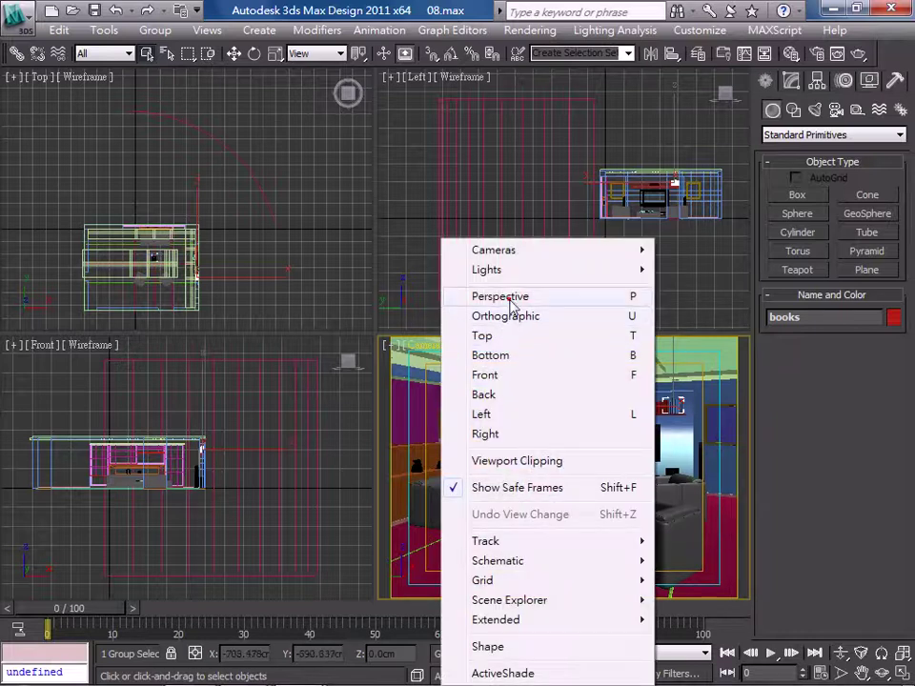
click(482, 301)
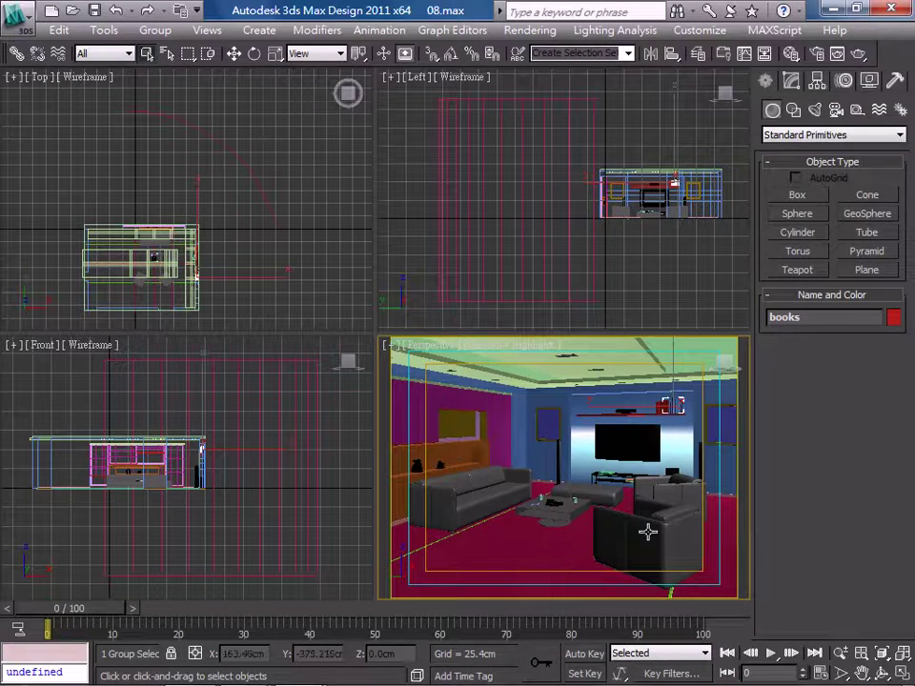
click(882, 673)
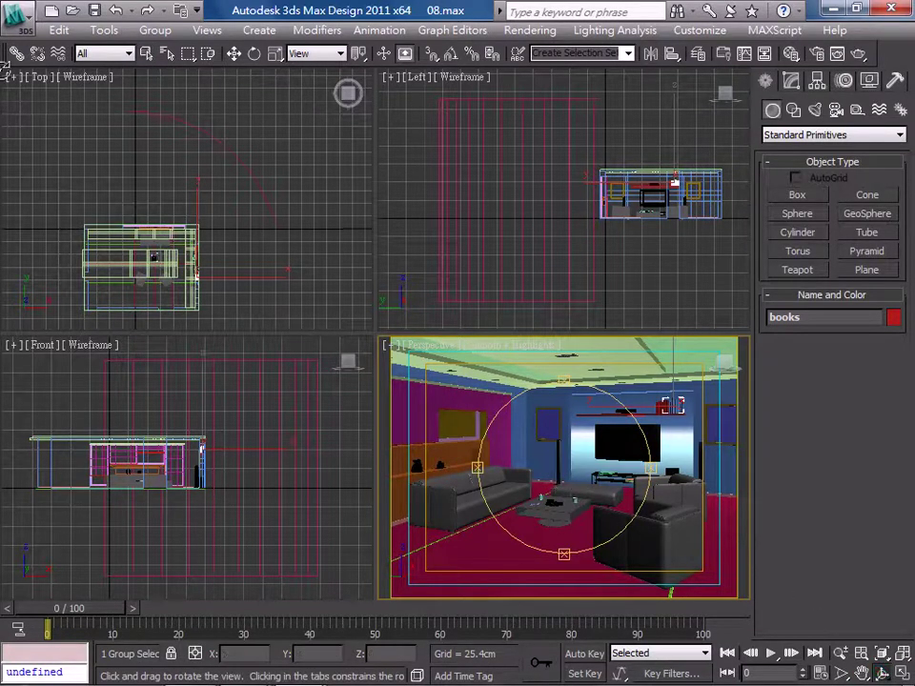
Orbit the Top, Left and Front views into tilted 3D views, then show the first view's viewpoint options
click(157, 174)
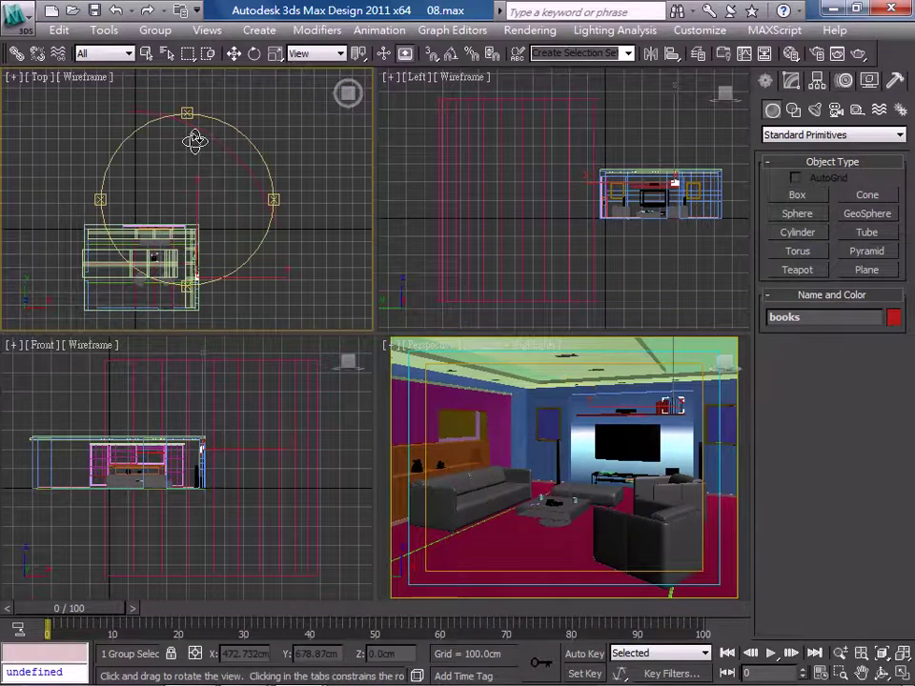
mouse_move(167, 209)
mouse_down()
mouse_move(117, 314)
mouse_move(204, 172)
mouse_up()
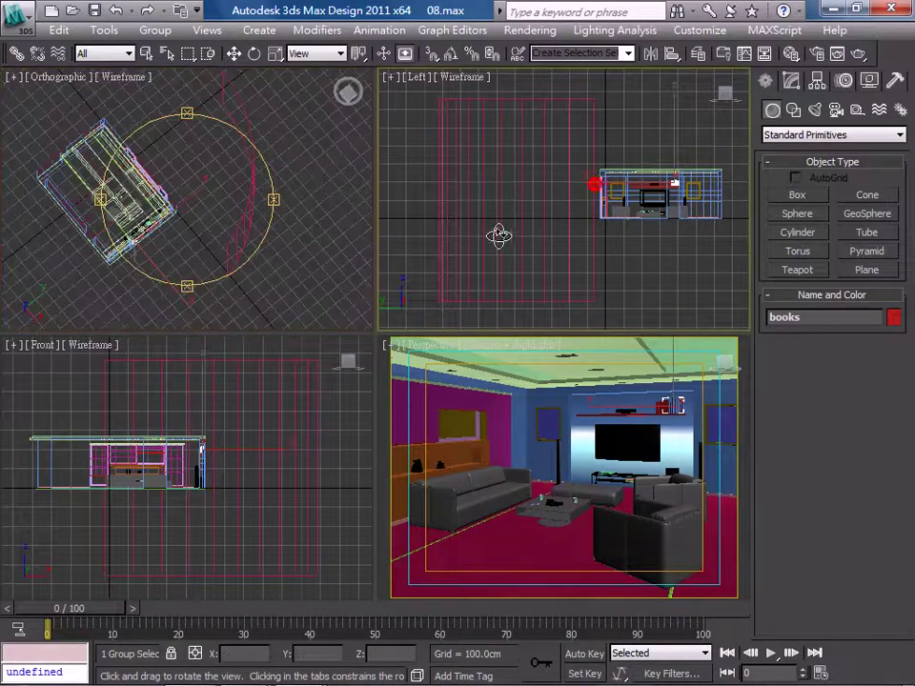
click(553, 237)
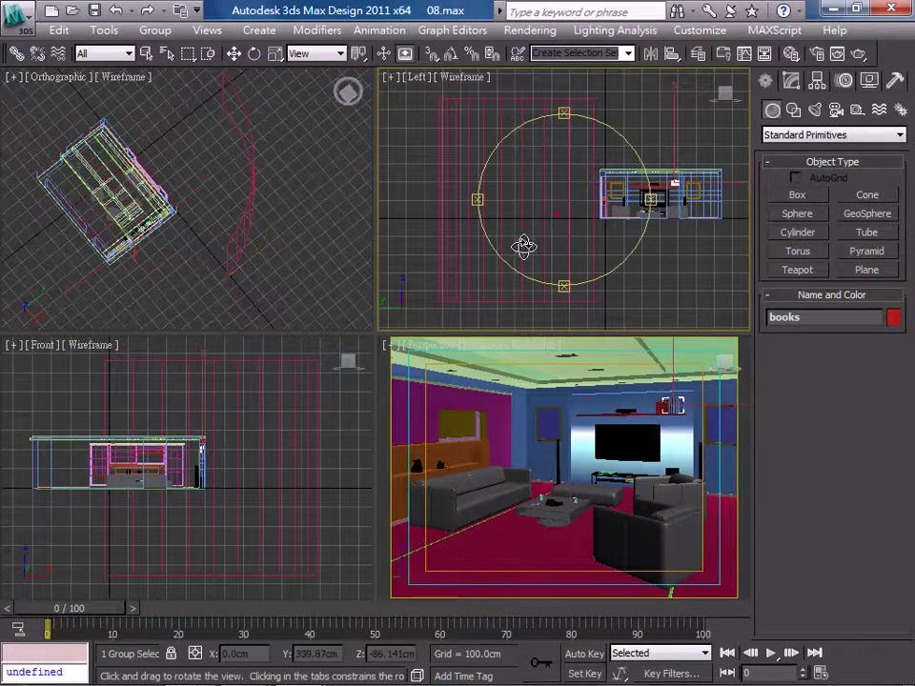
mouse_move(527, 245)
mouse_down()
mouse_move(567, 220)
mouse_move(496, 276)
mouse_up()
click(184, 393)
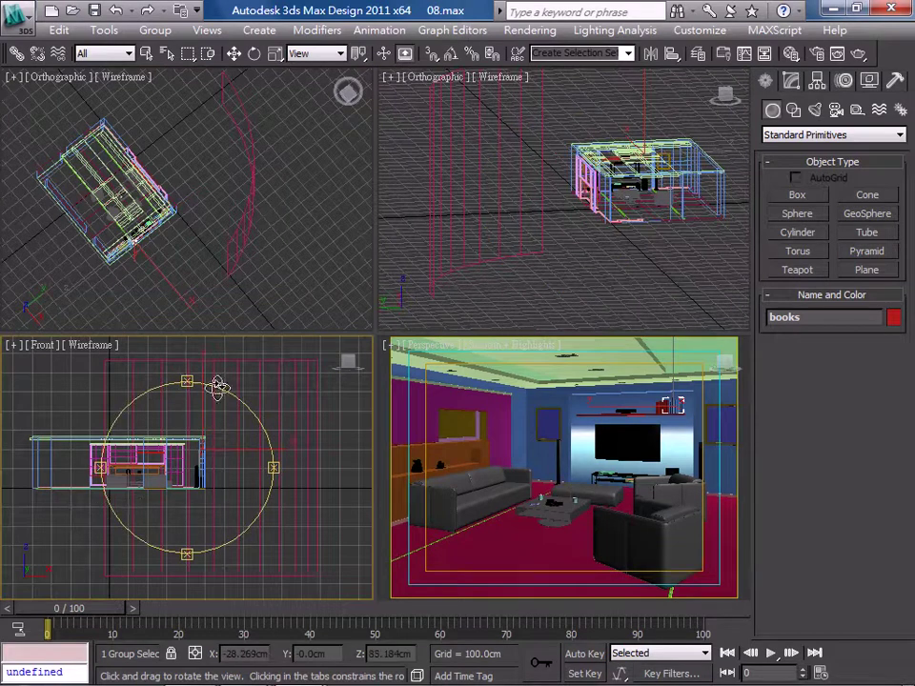
mouse_move(163, 480)
mouse_down()
mouse_move(105, 372)
mouse_move(194, 470)
mouse_up()
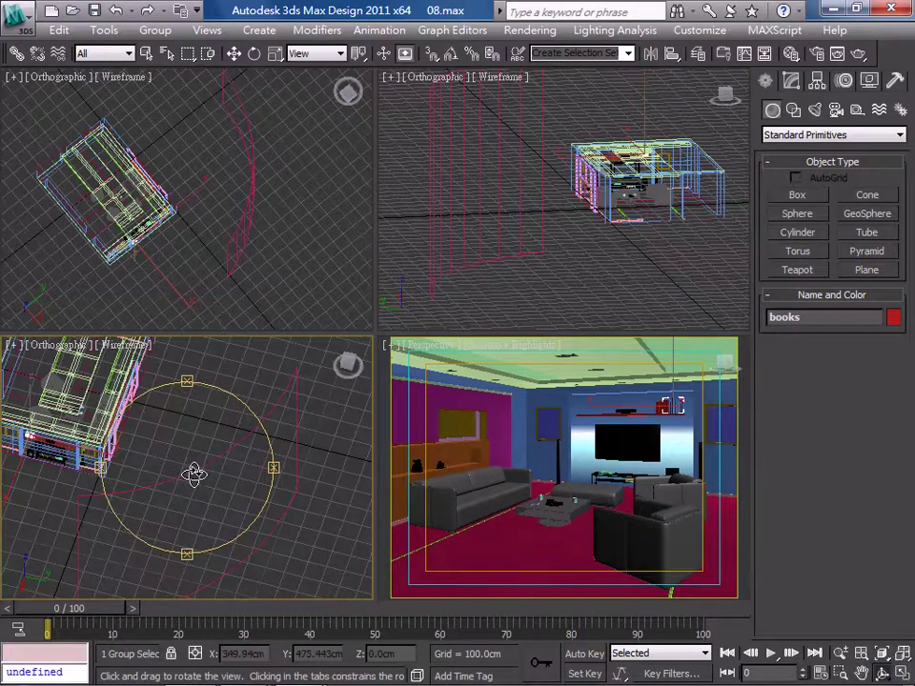
click(95, 111)
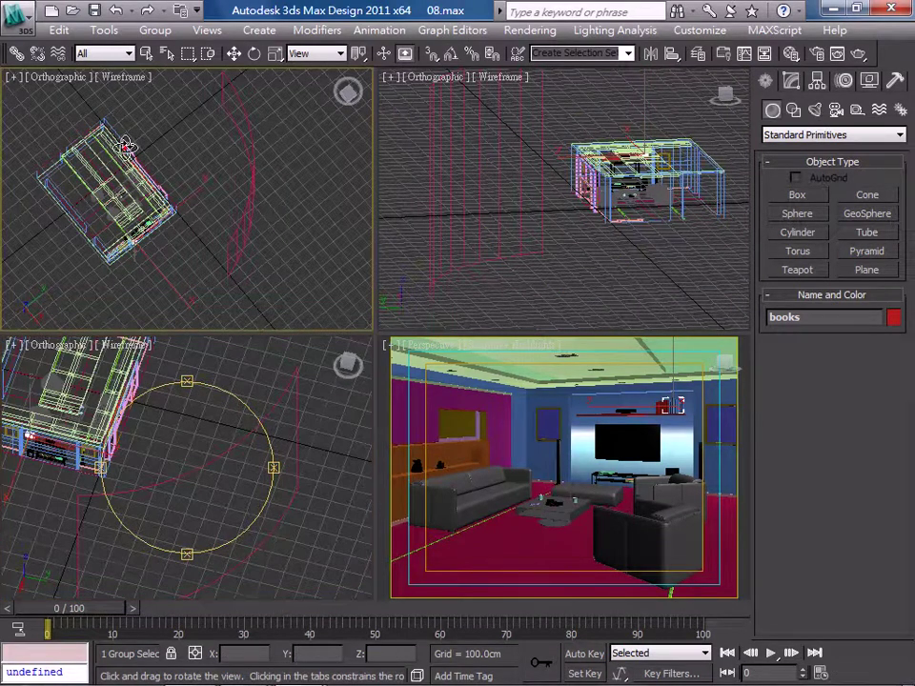
click(61, 82)
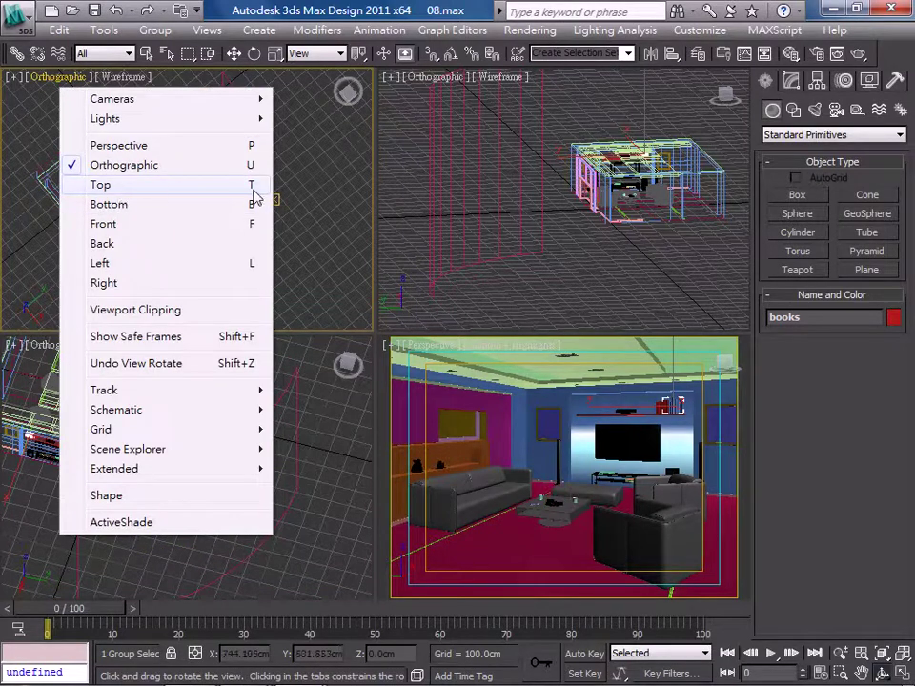
Reset the tilted views to straight Top, Front and Left views, centring the TV wall in Left
click(214, 184)
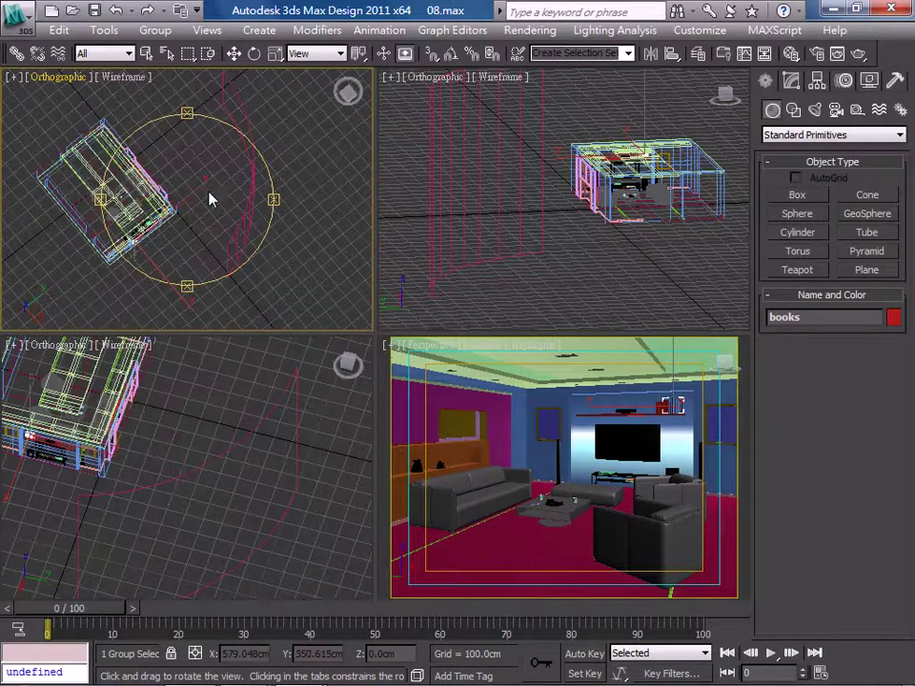
click(474, 174)
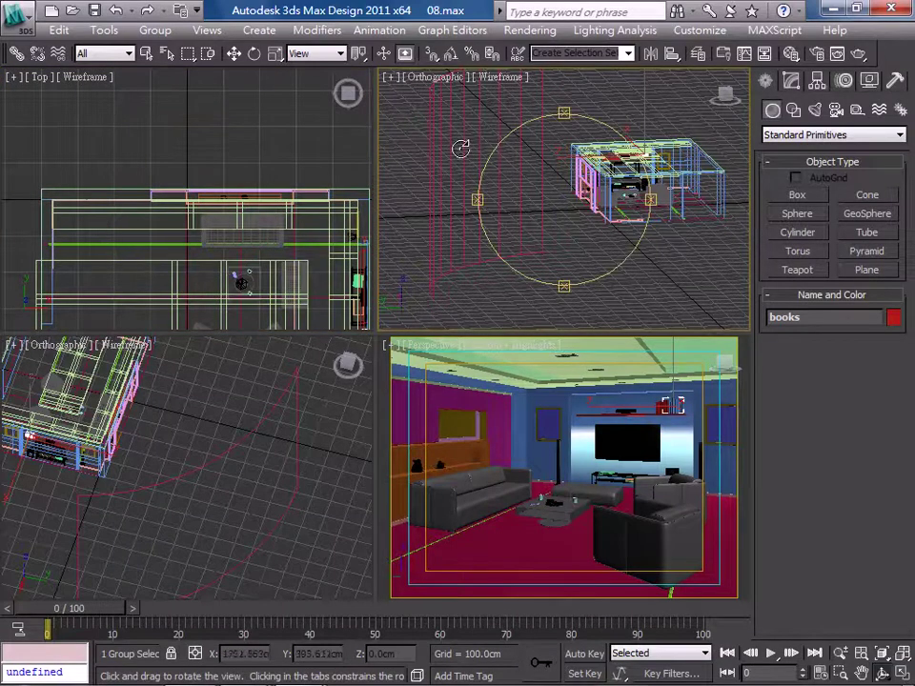
key(f)
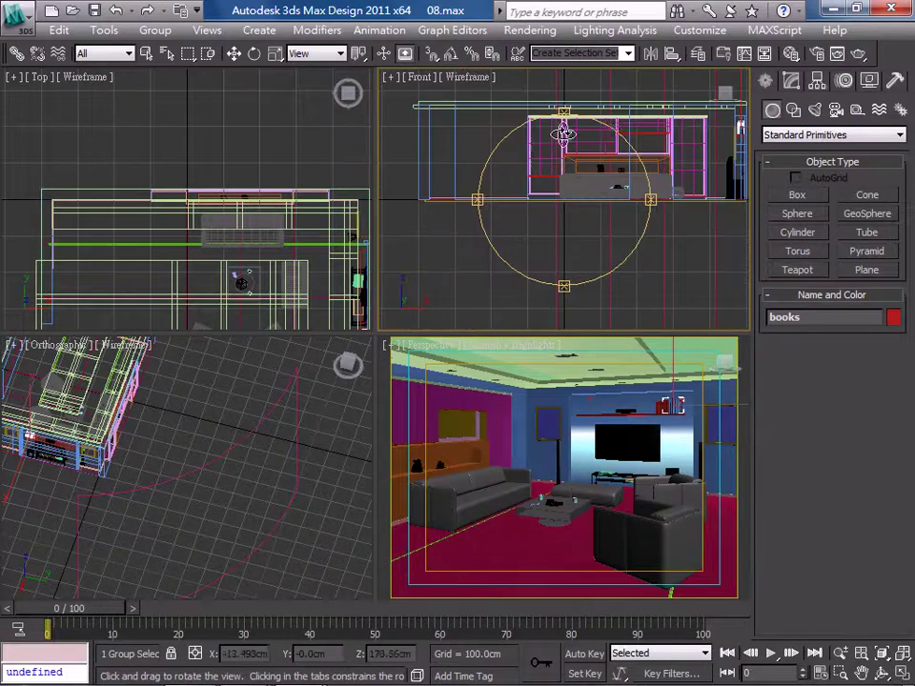
click(172, 424)
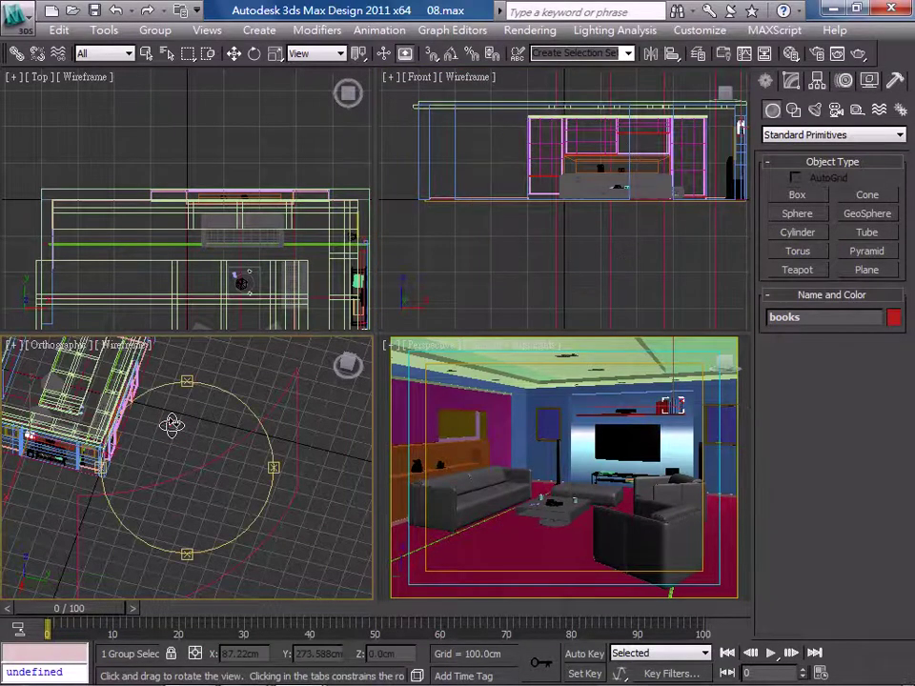
key(l)
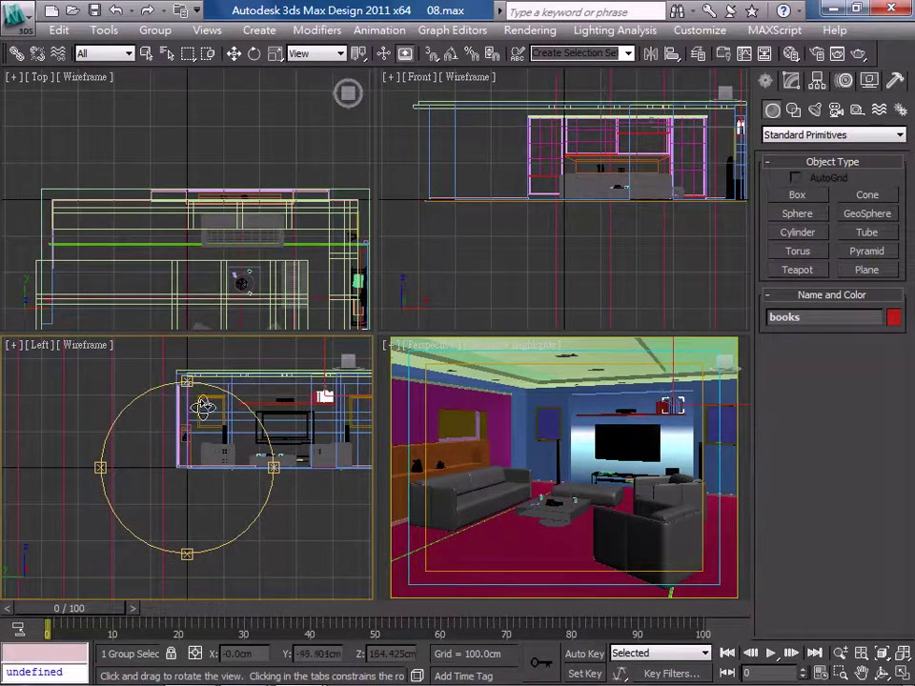
middle_drag(133, 449, 129, 448)
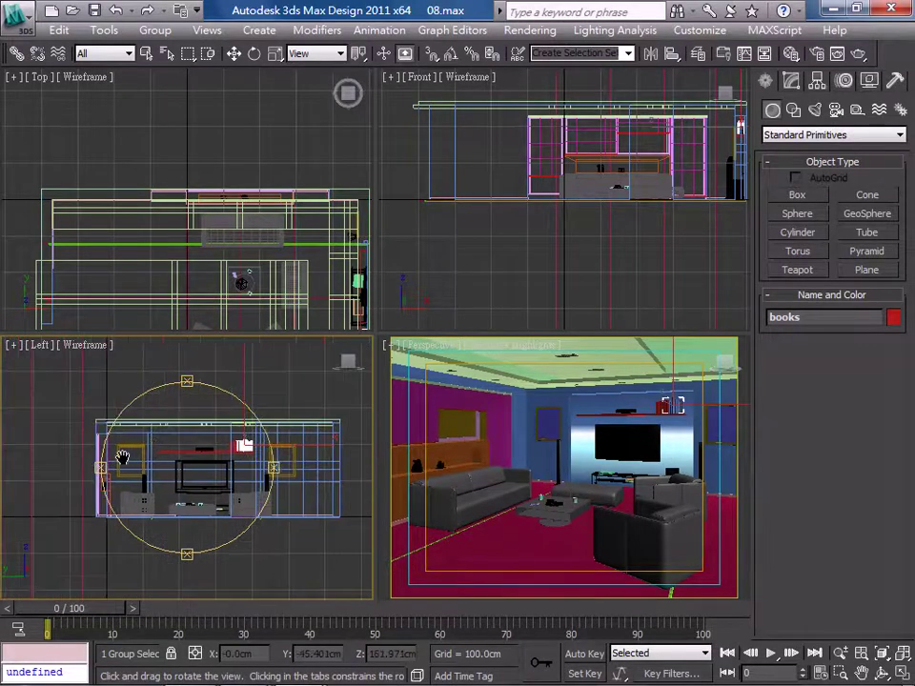
Rotate the Top view of the room and maximize it to fill the workspace
click(243, 195)
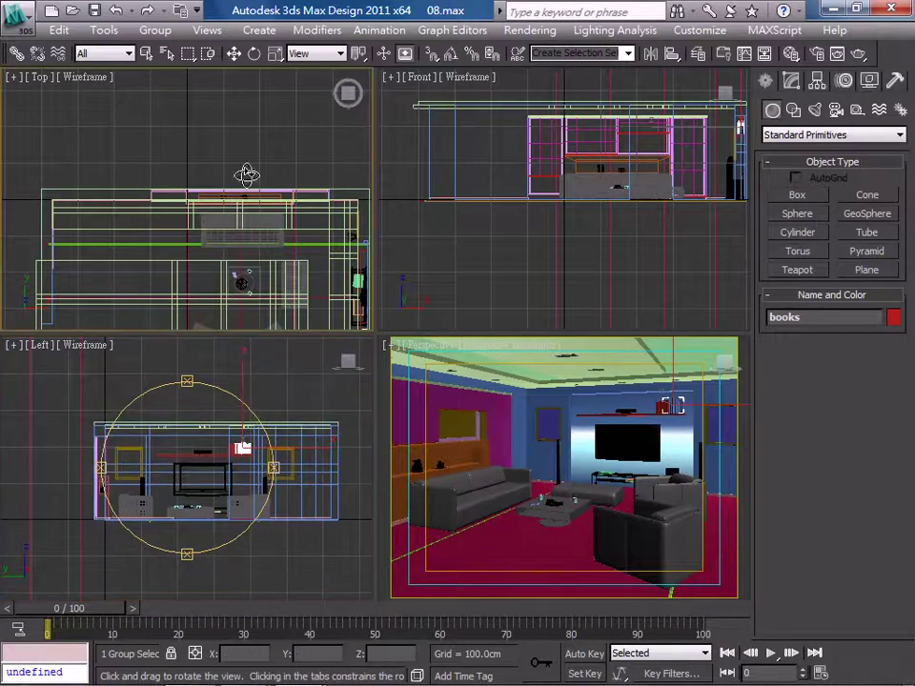
drag(247, 180, 251, 206)
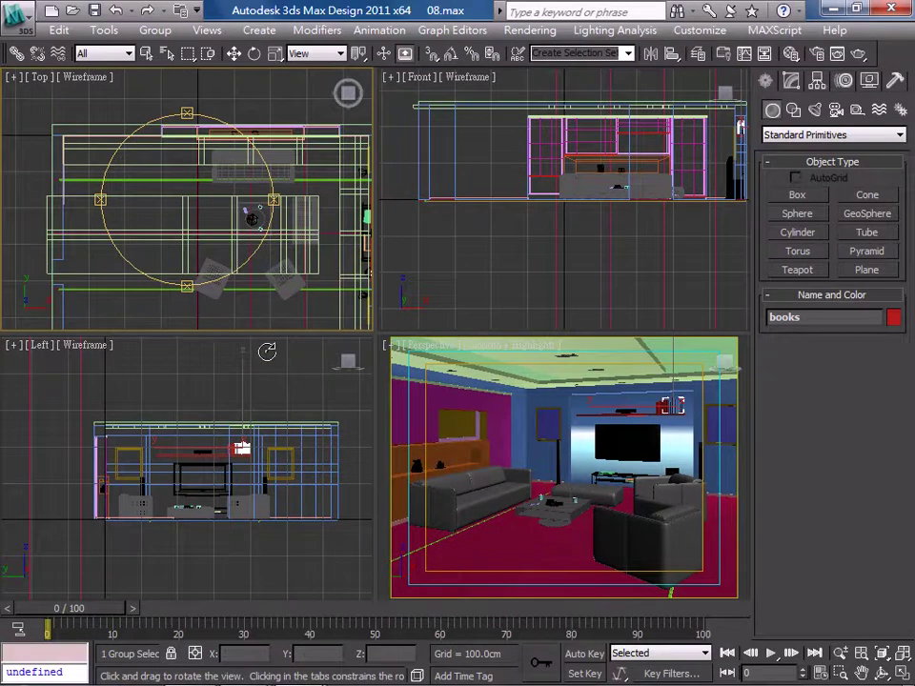
click(901, 674)
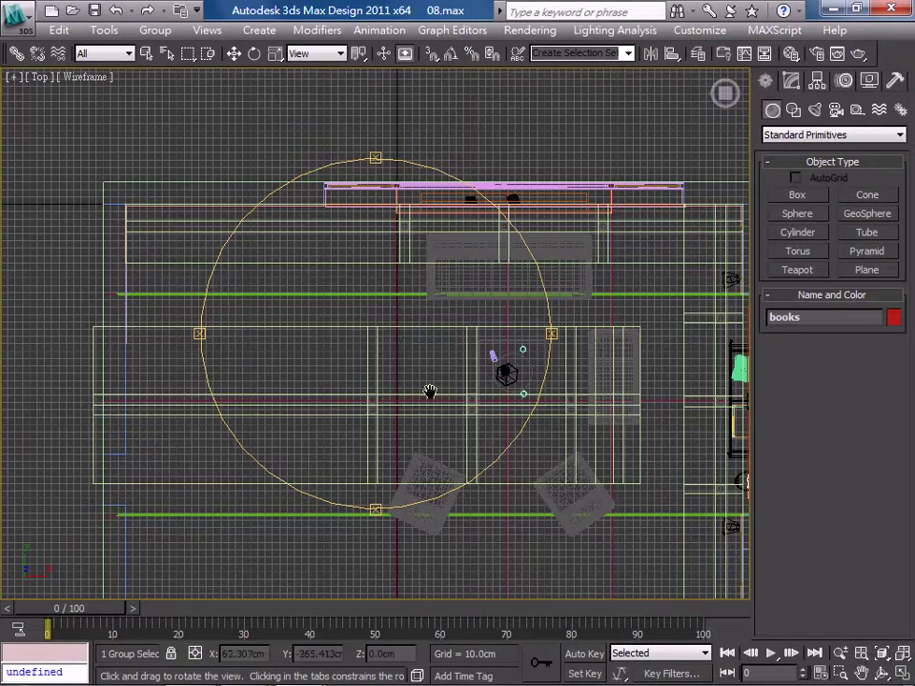
Pan the maximized view, hide the grid, cycle through Front, Left and Top, and zoom out
middle_drag(392, 336, 249, 226)
mouse_move(306, 330)
middle_down()
mouse_move(489, 414)
mouse_move(477, 377)
mouse_move(447, 362)
middle_up()
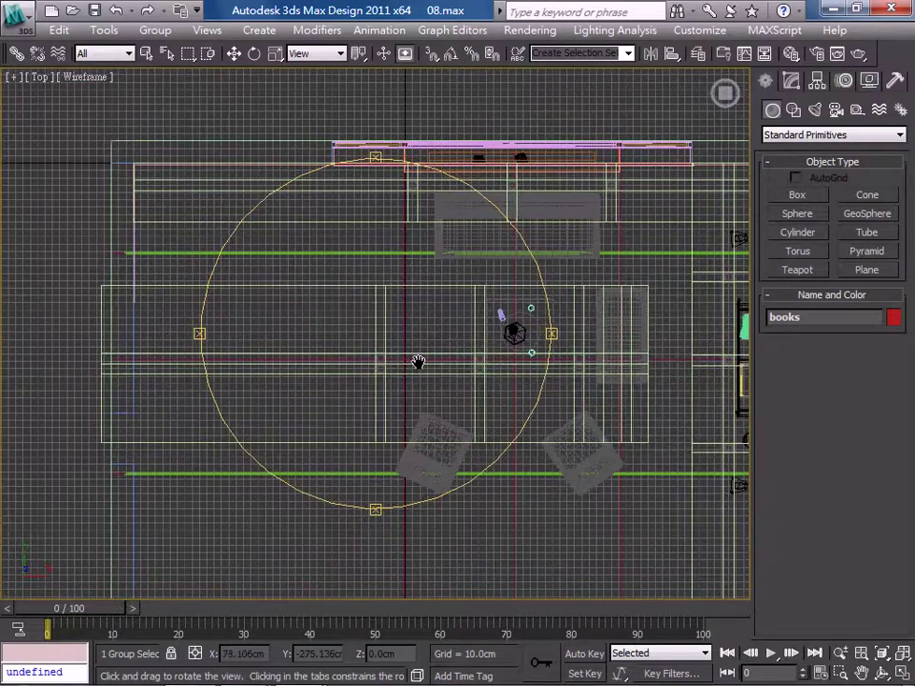
key(g)
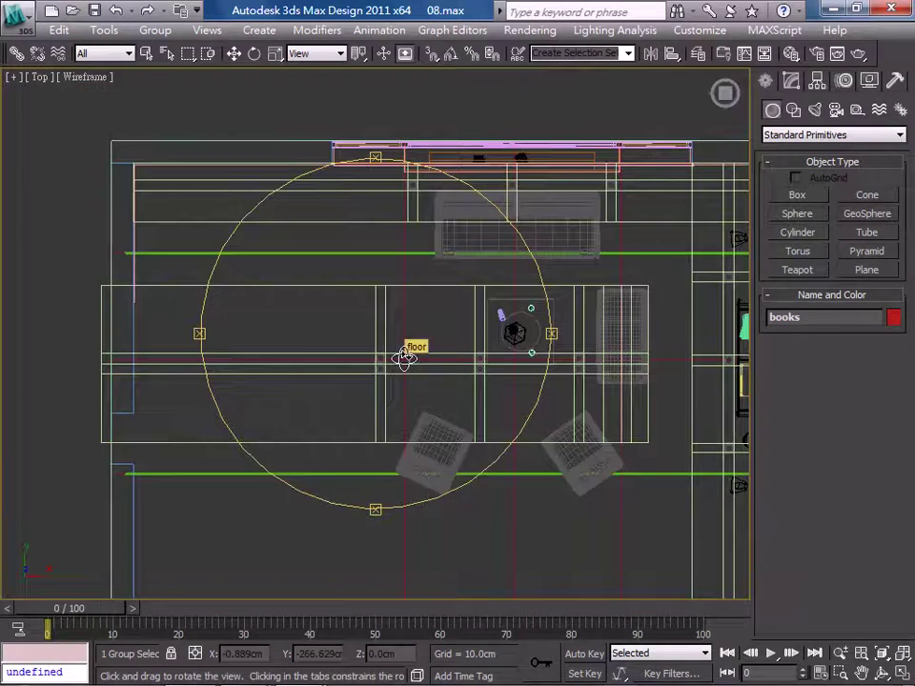
key(f)
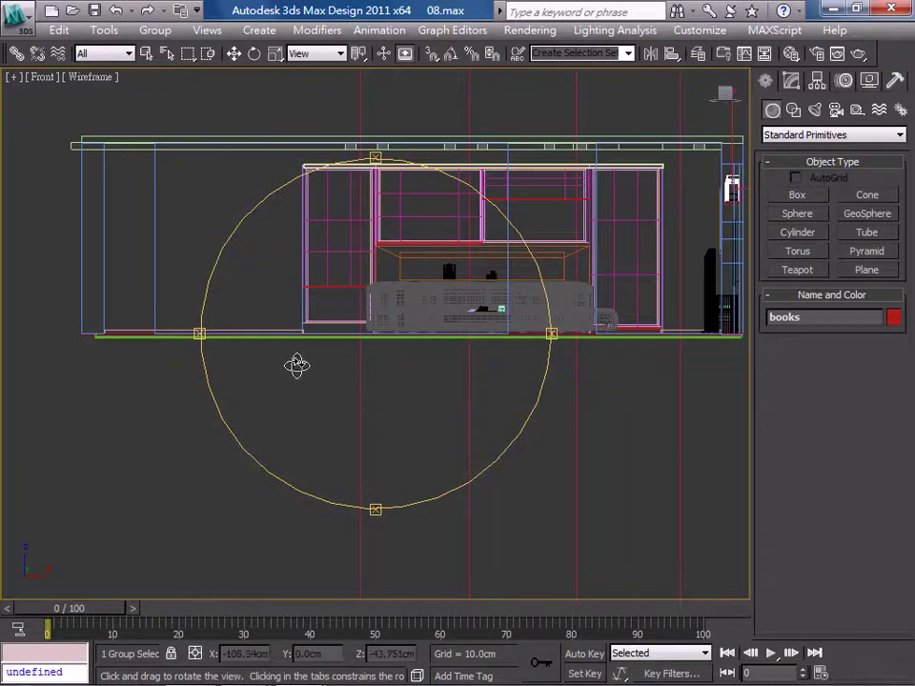
key(l)
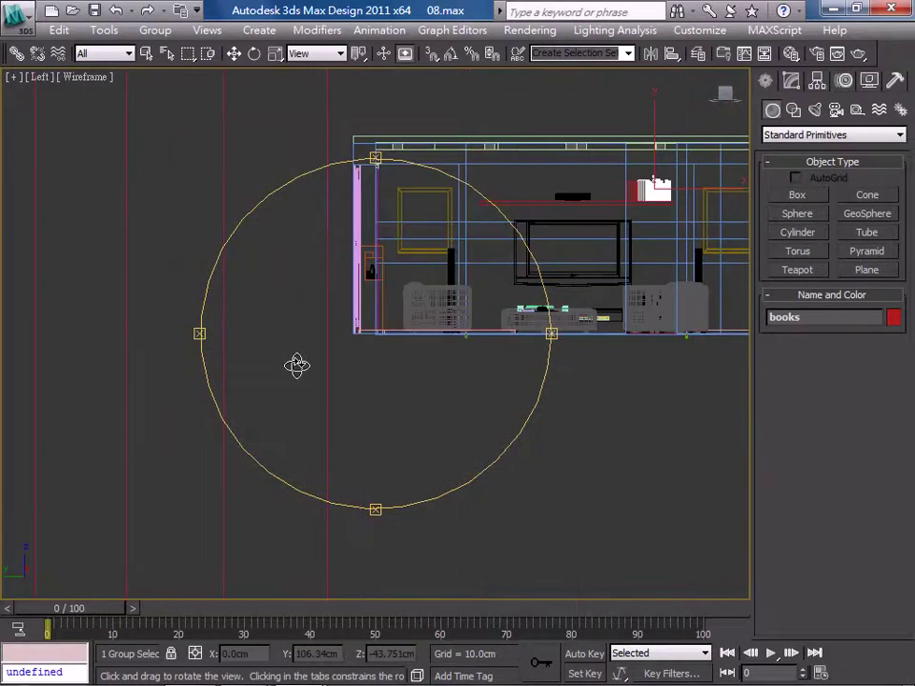
key(t)
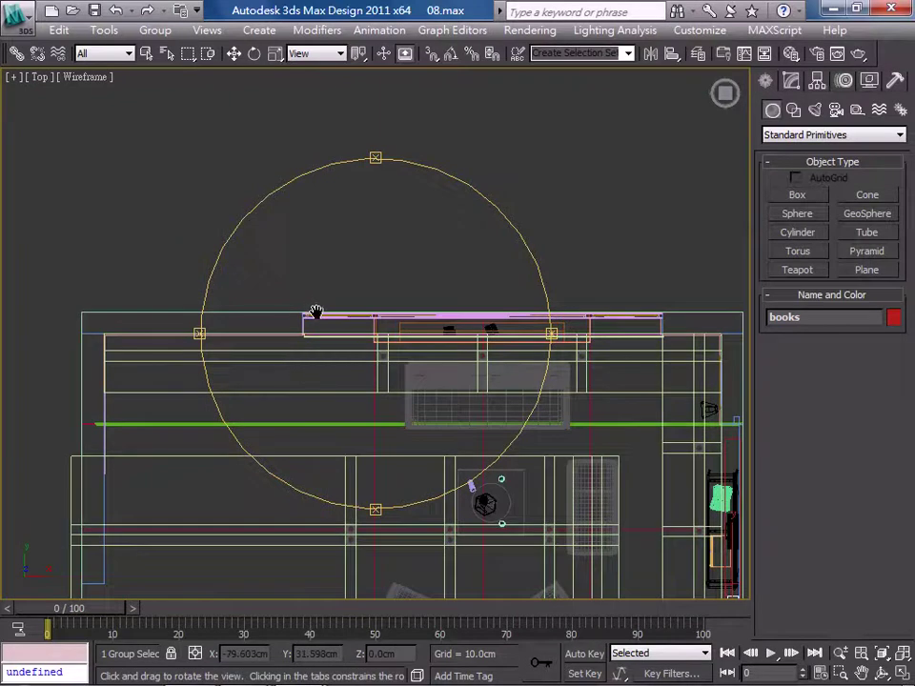
scroll(428, 352, down, 3)
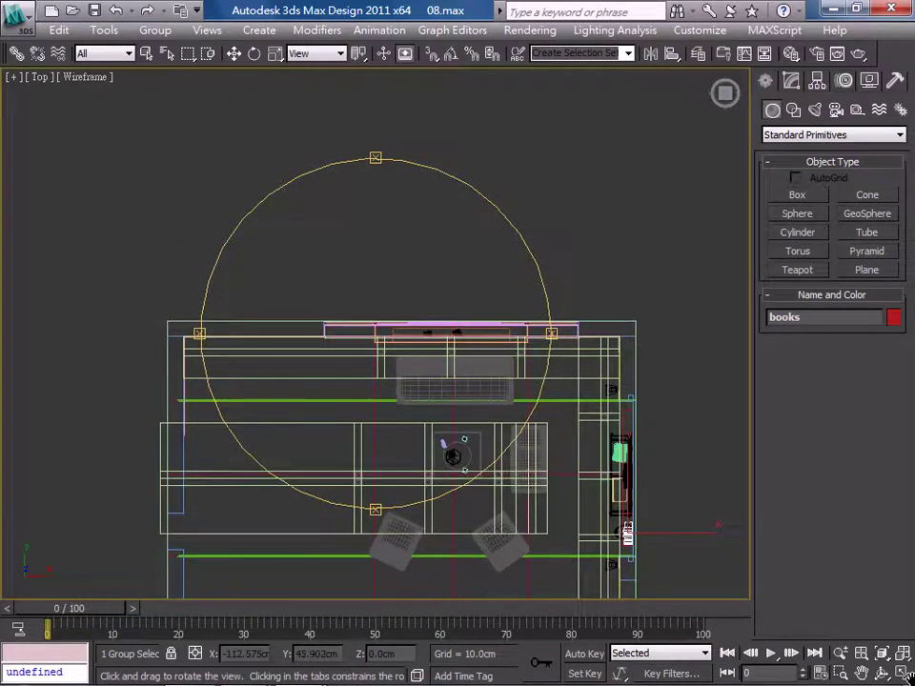
key(bracketright)
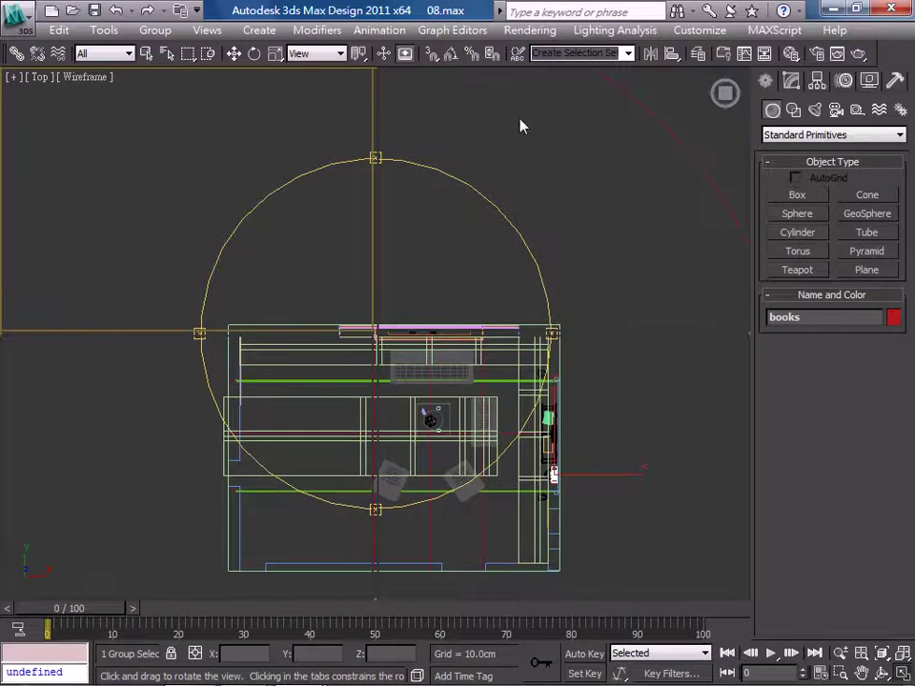
Return to four viewports and maximize the Front view instead
key(alt+w)
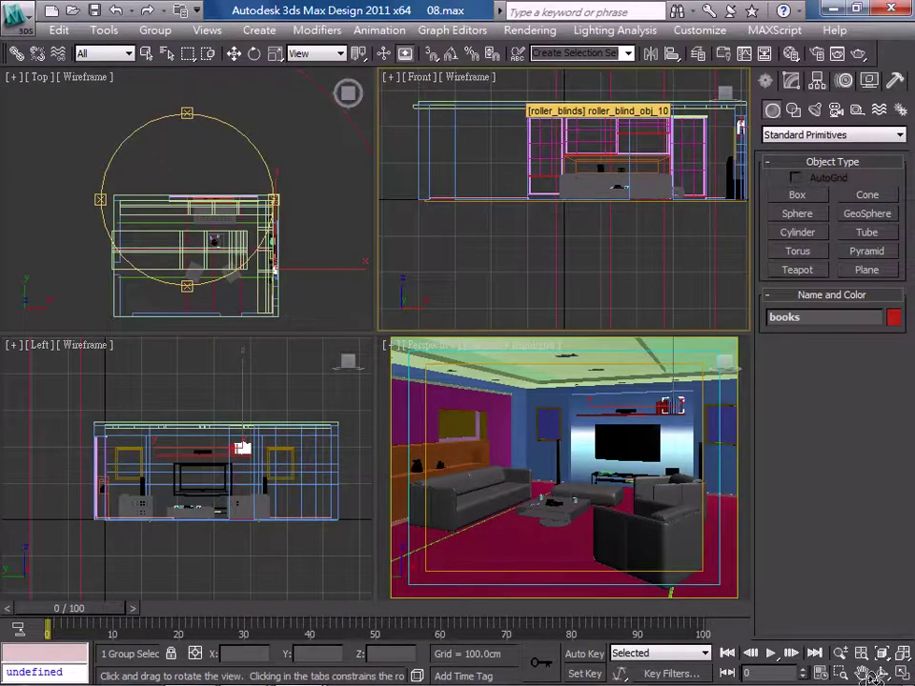
click(524, 103)
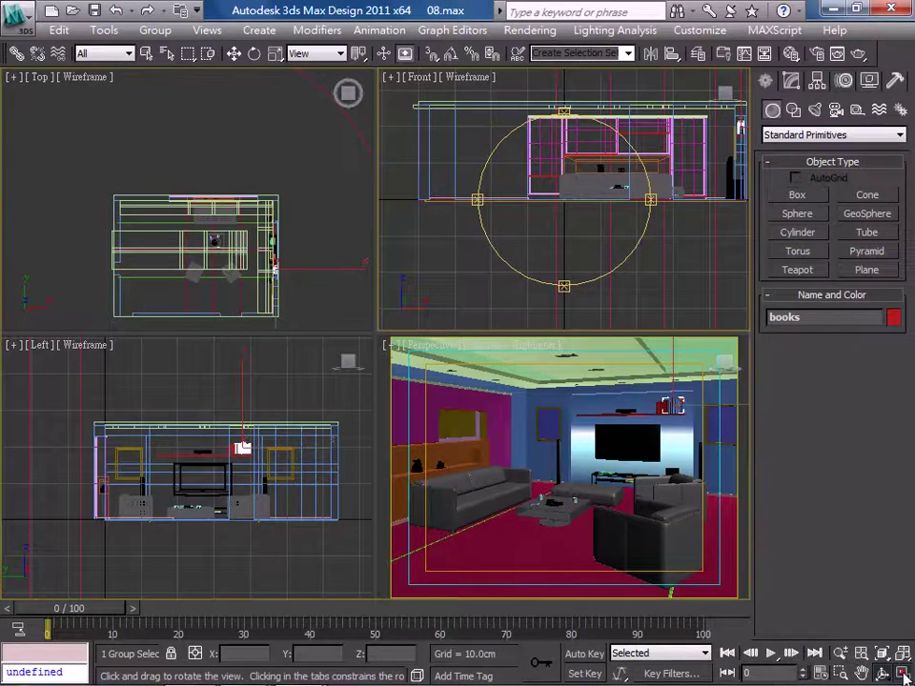
click(902, 674)
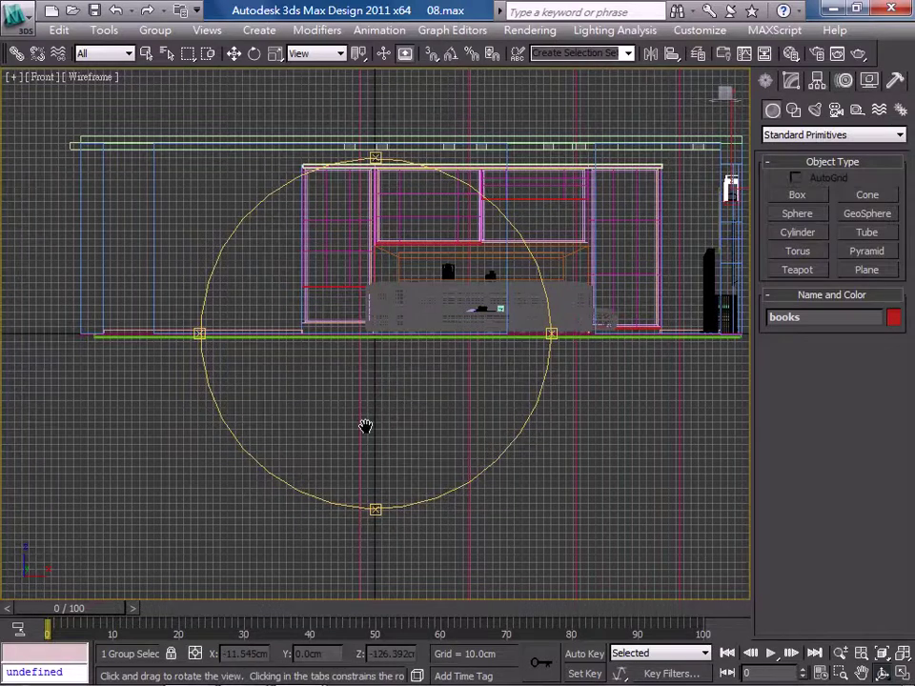
Pan and zoom the maximized Front view, then switch it to the Left view
middle_drag(364, 426, 367, 426)
scroll(375, 428, down, 2)
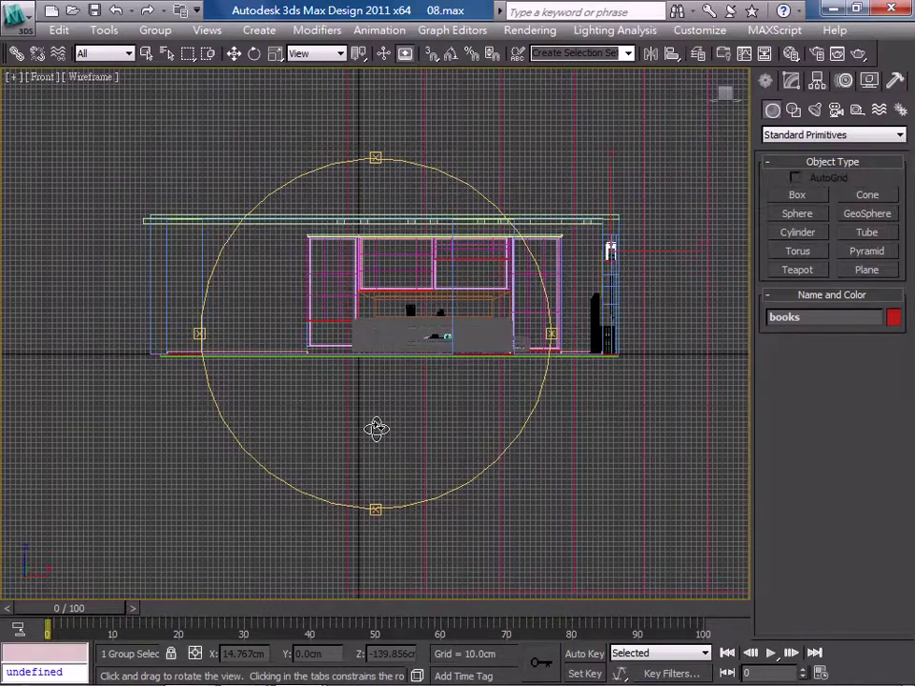
key(t)
key(f)
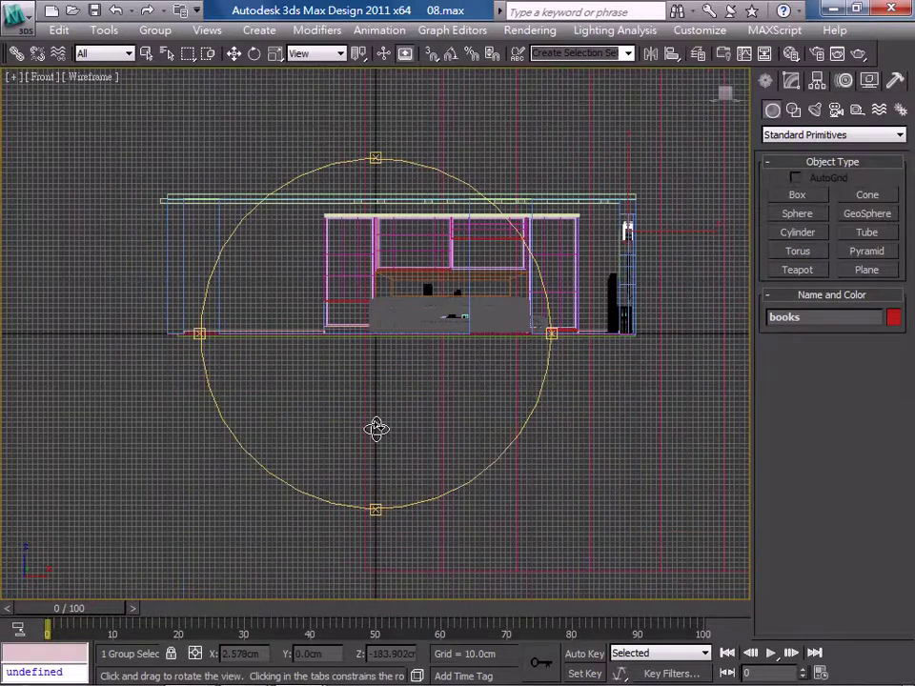
key(l)
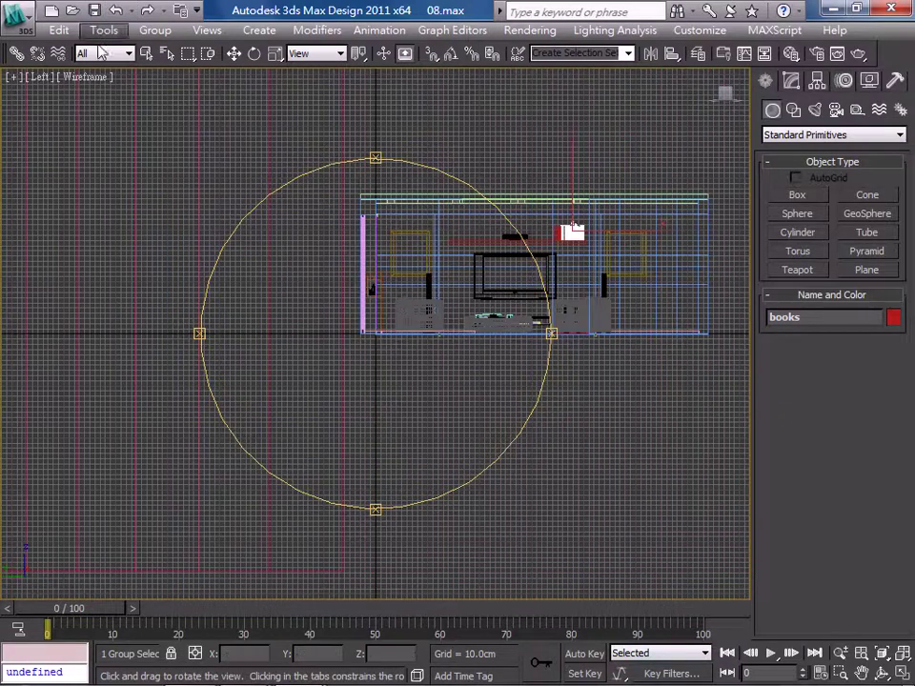
Go back to Select Object mode, restore four viewports, and make Perspective active
click(146, 54)
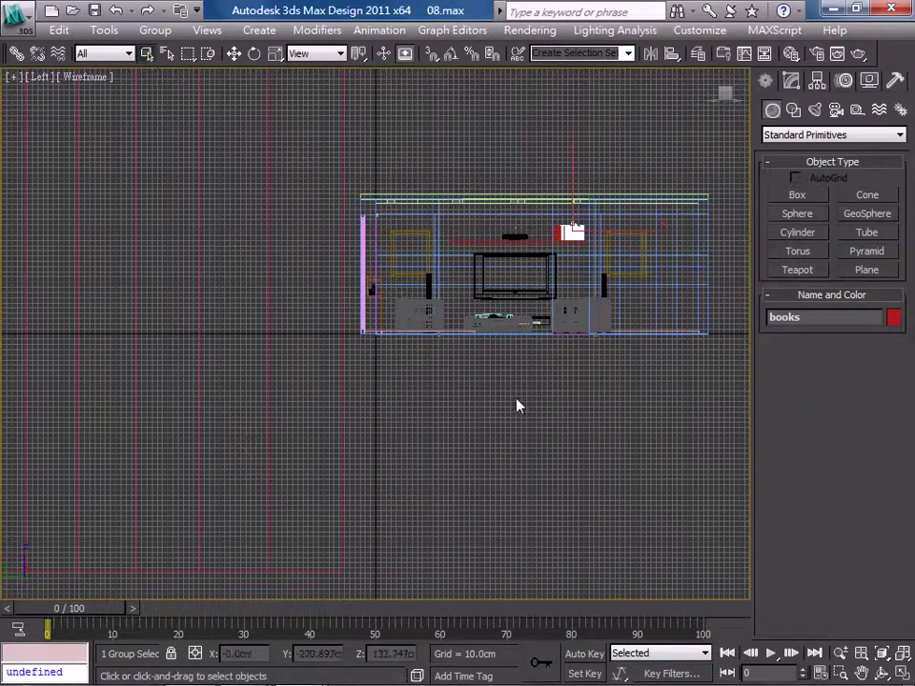
click(902, 654)
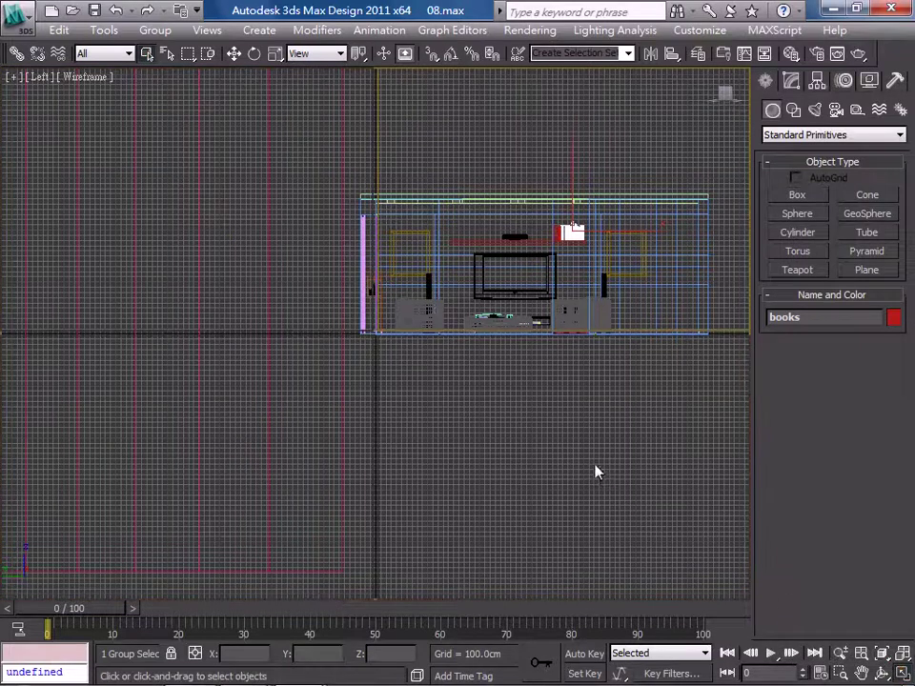
key(alt+w)
click(489, 383)
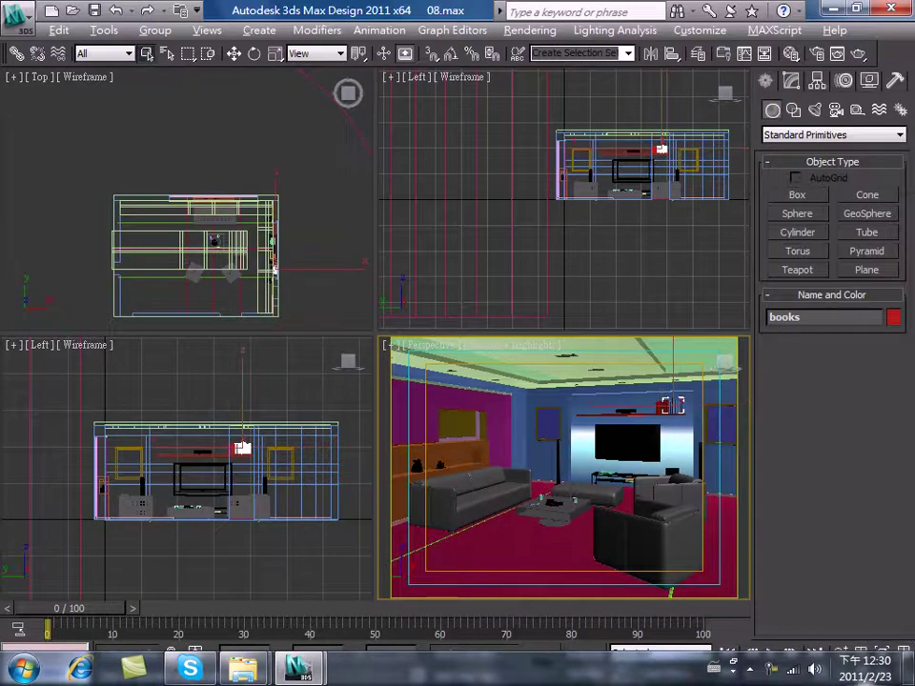
Maximize the shaded Perspective view, nudge it slightly, and select the sofa
key(alt+w)
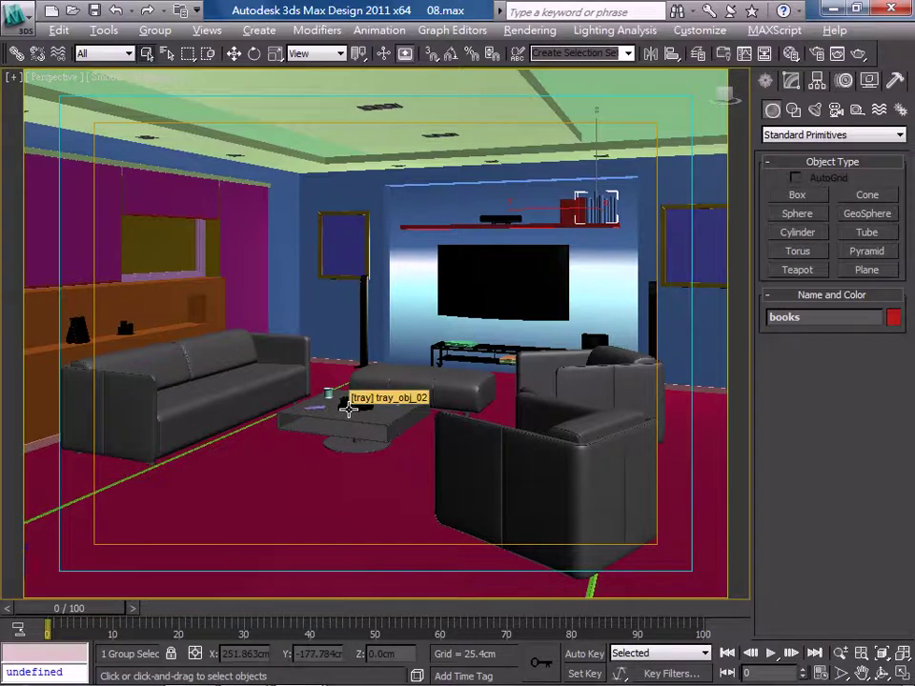
middle_drag(349, 408, 353, 415)
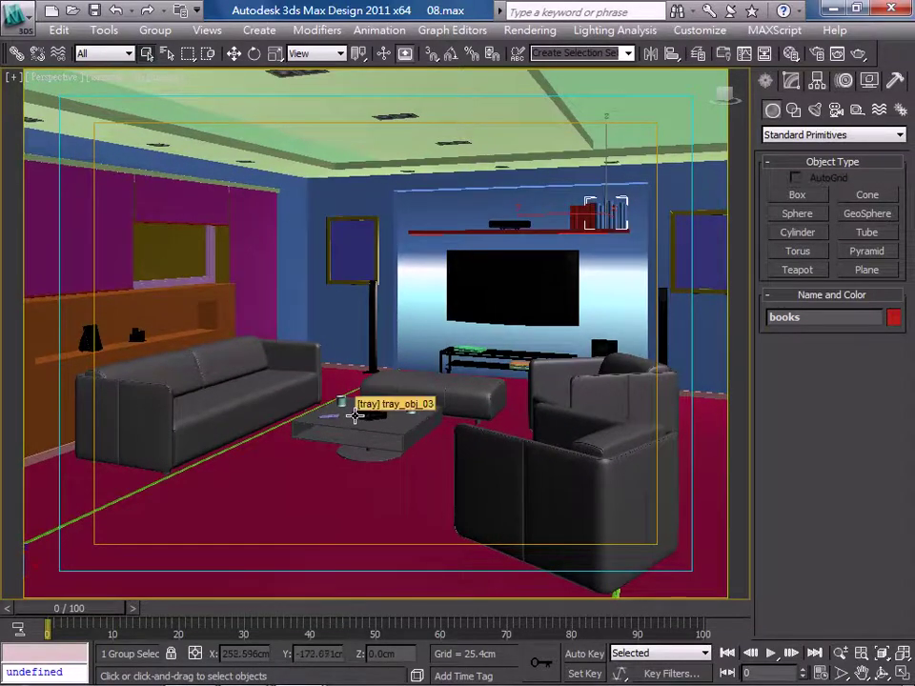
click(250, 394)
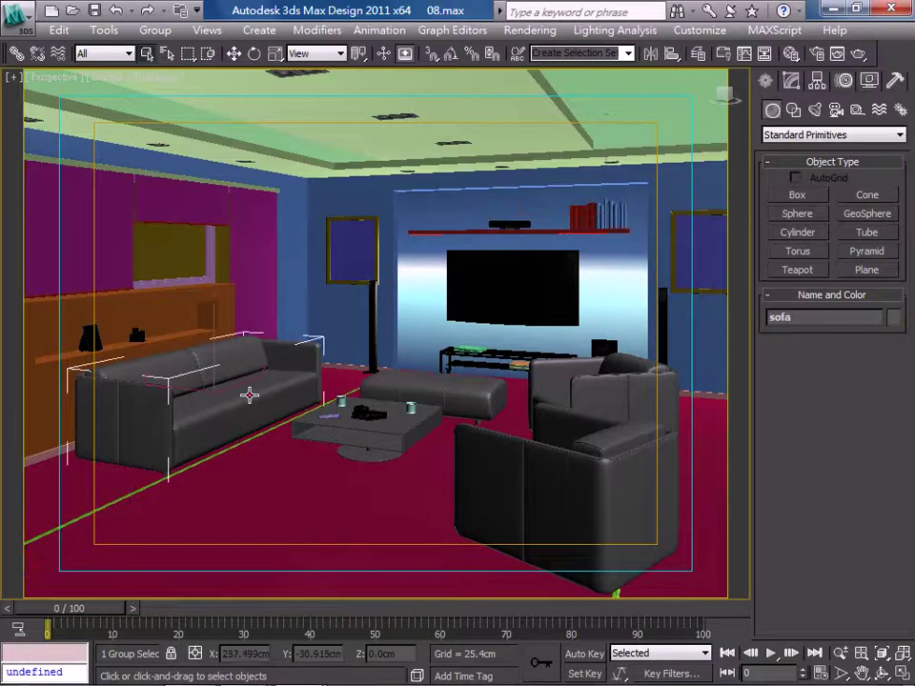
click(460, 392)
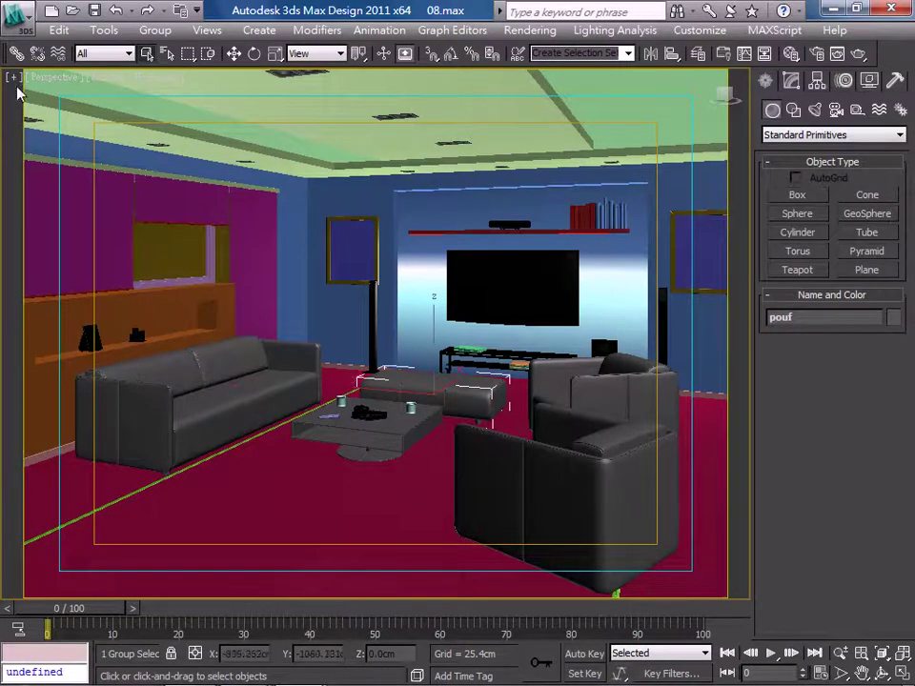
click(203, 415)
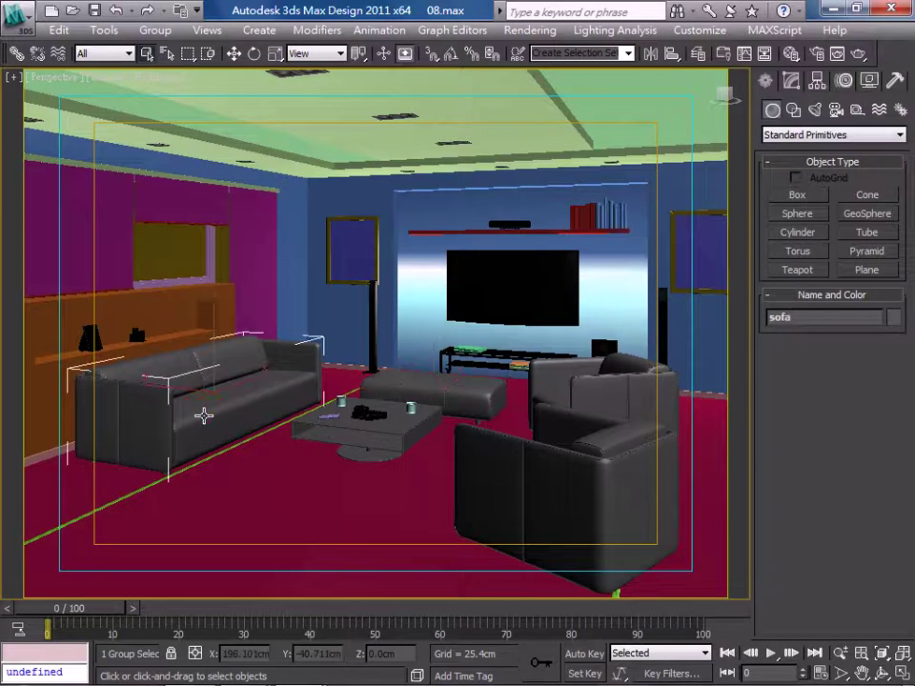
Turn on Display as Box for the sofa and both armchairs
click(869, 81)
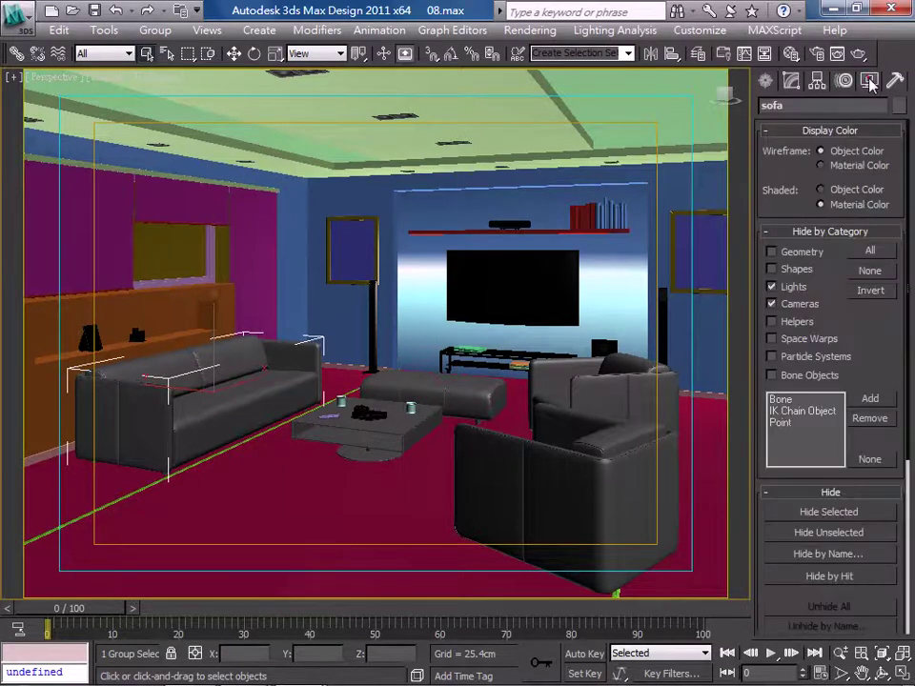
drag(758, 441, 746, 204)
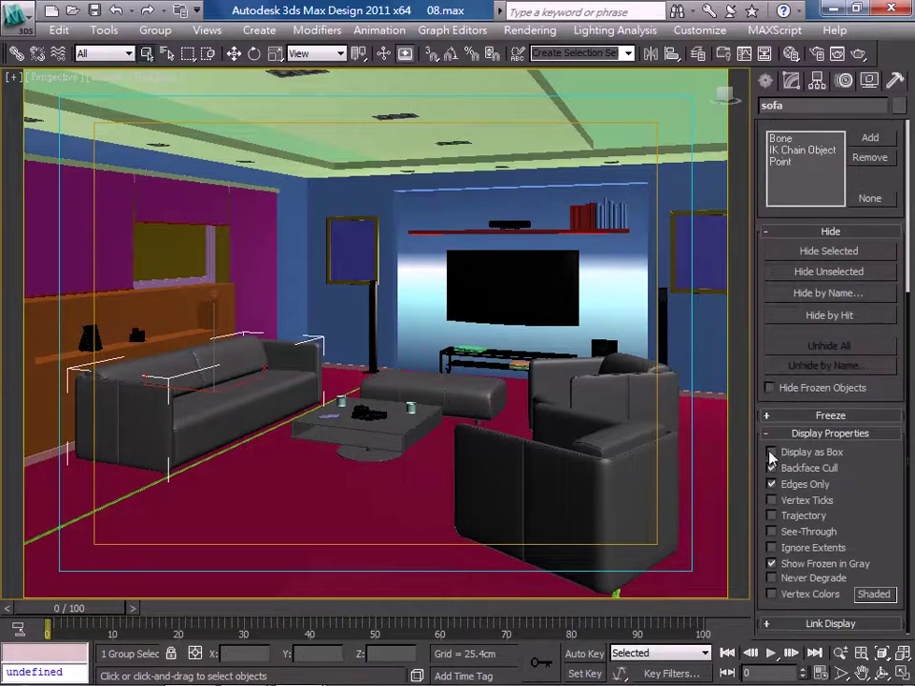
click(772, 452)
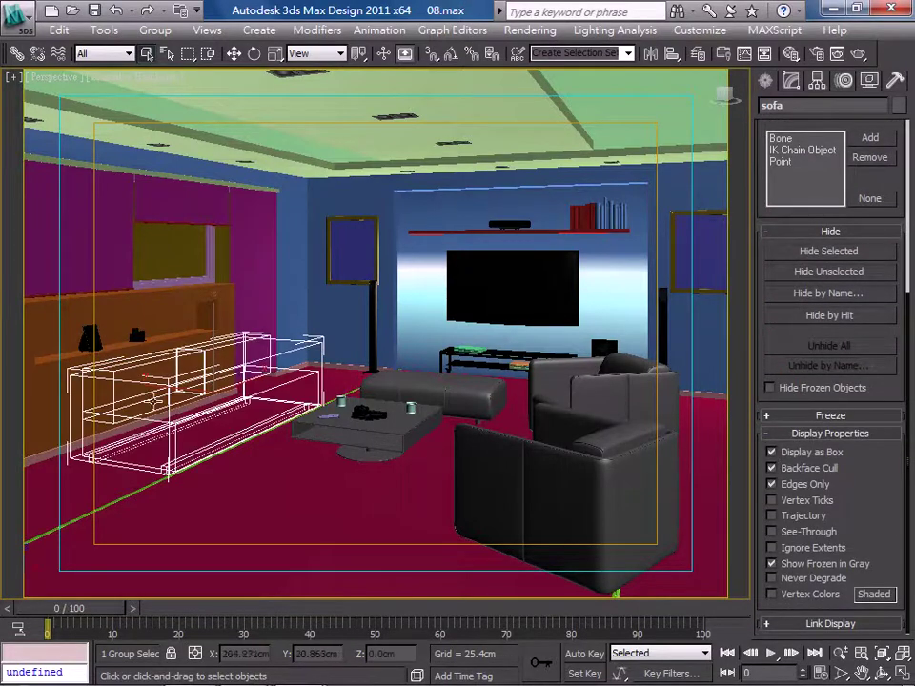
click(593, 479)
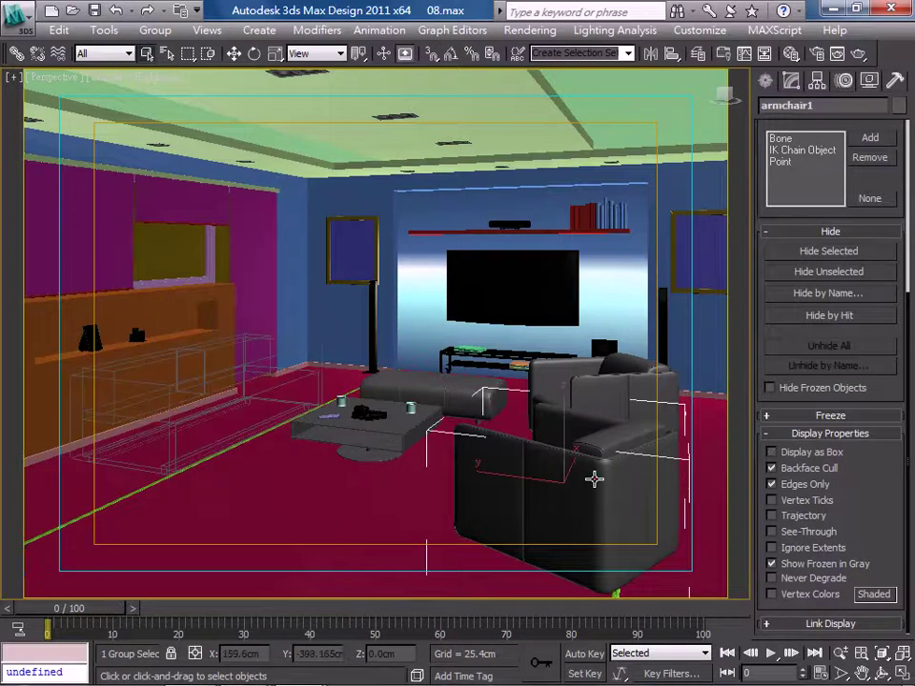
click(772, 453)
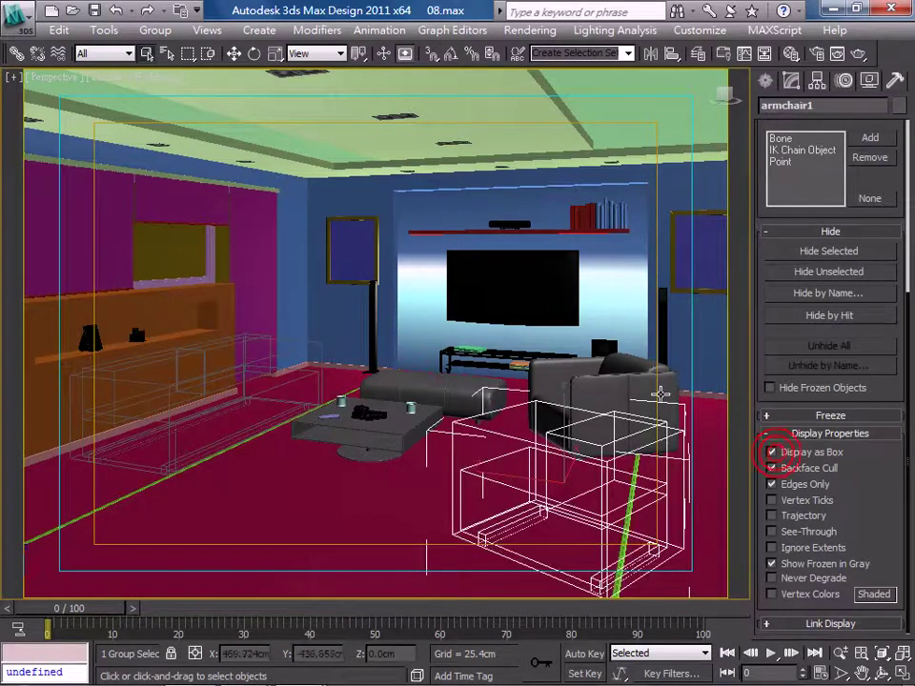
click(656, 381)
click(772, 453)
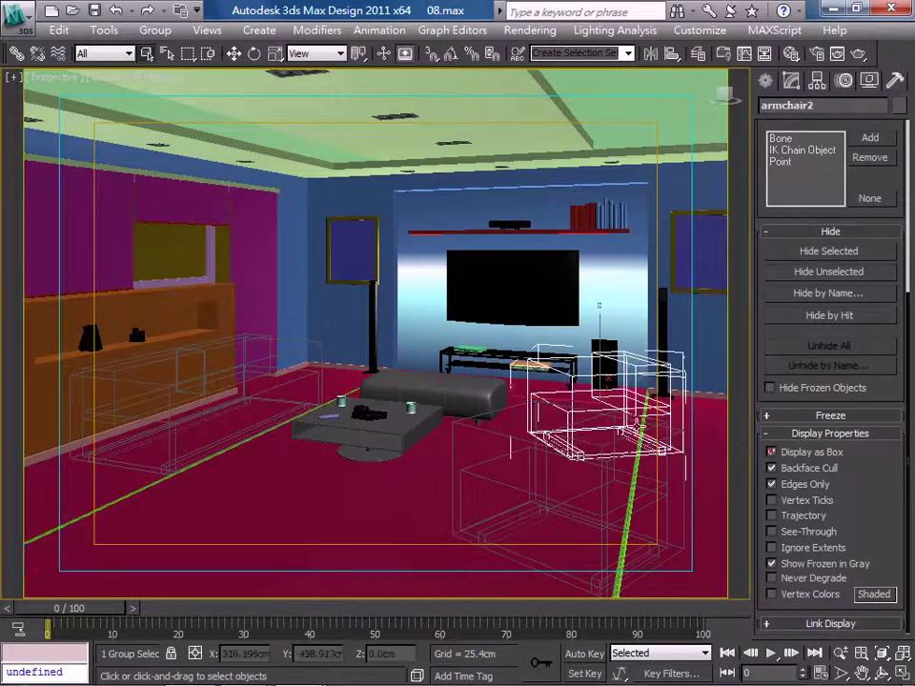
Show the pouf as a box, then render a test image of the Perspective view
click(466, 382)
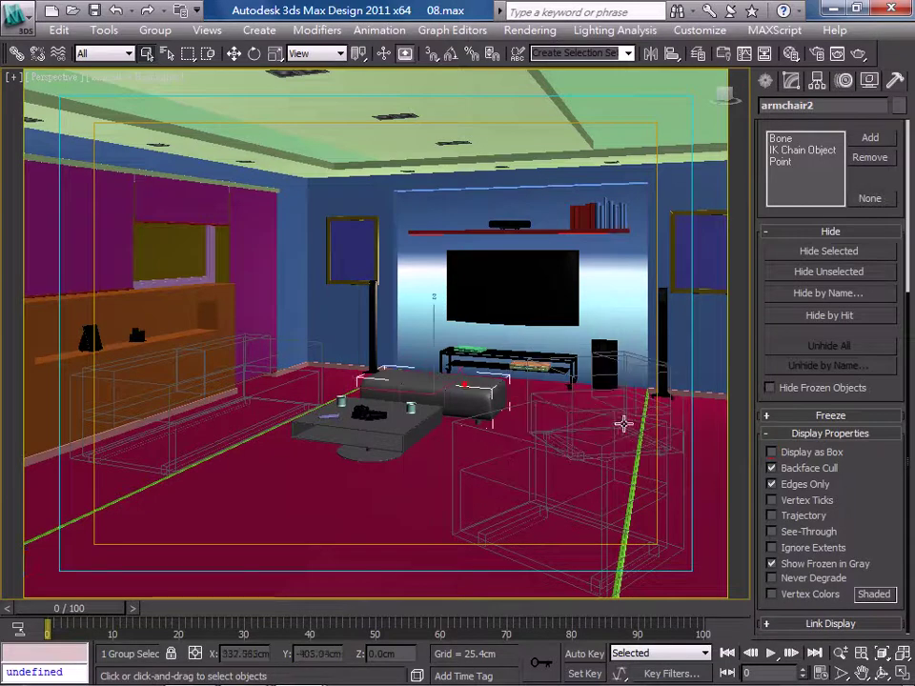
click(773, 453)
click(772, 468)
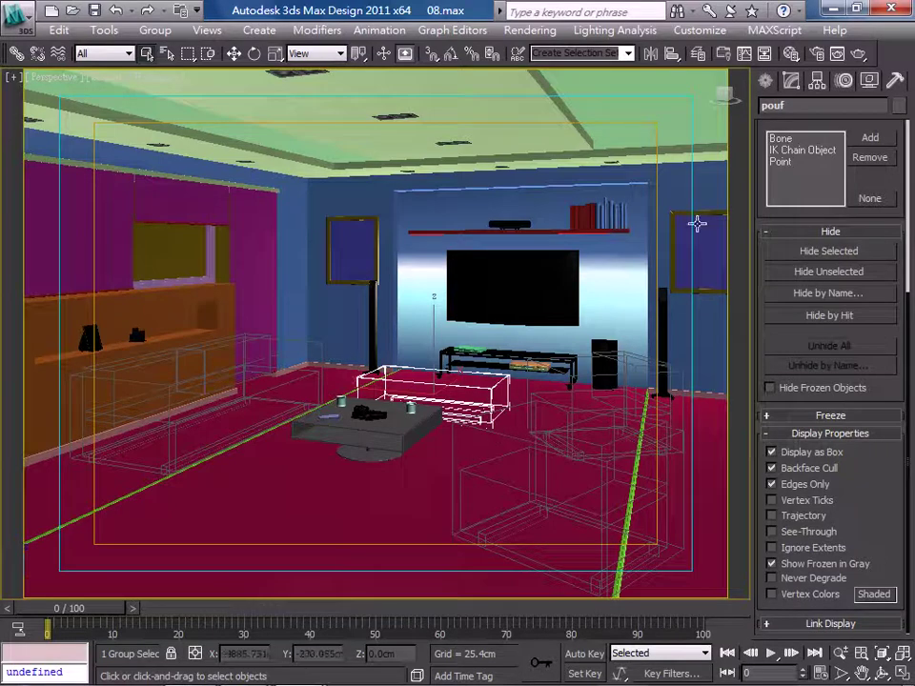
click(861, 54)
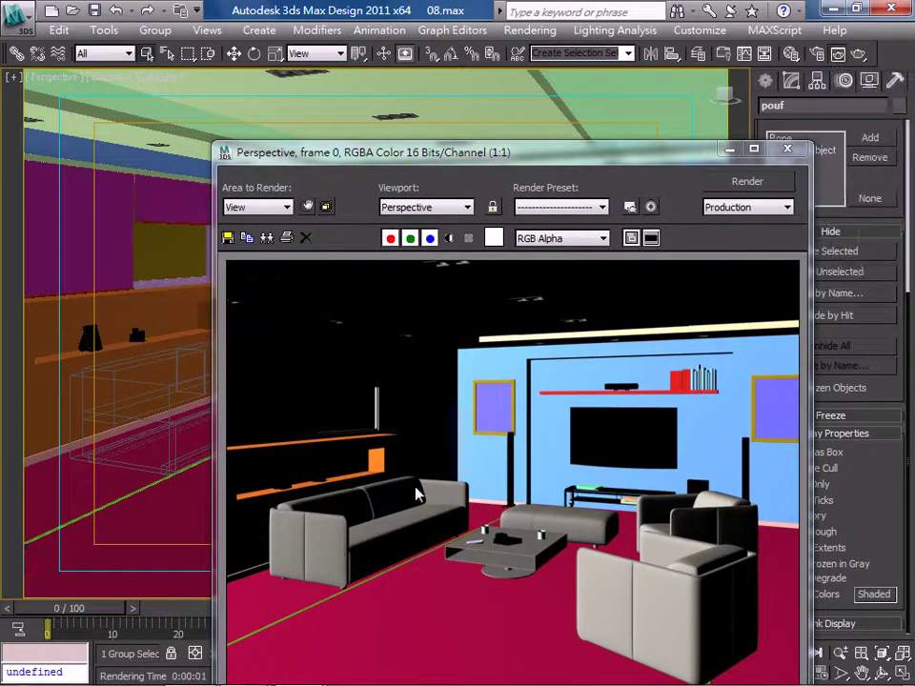
Close the rendered image and display the coffee table as a box
click(786, 153)
click(398, 435)
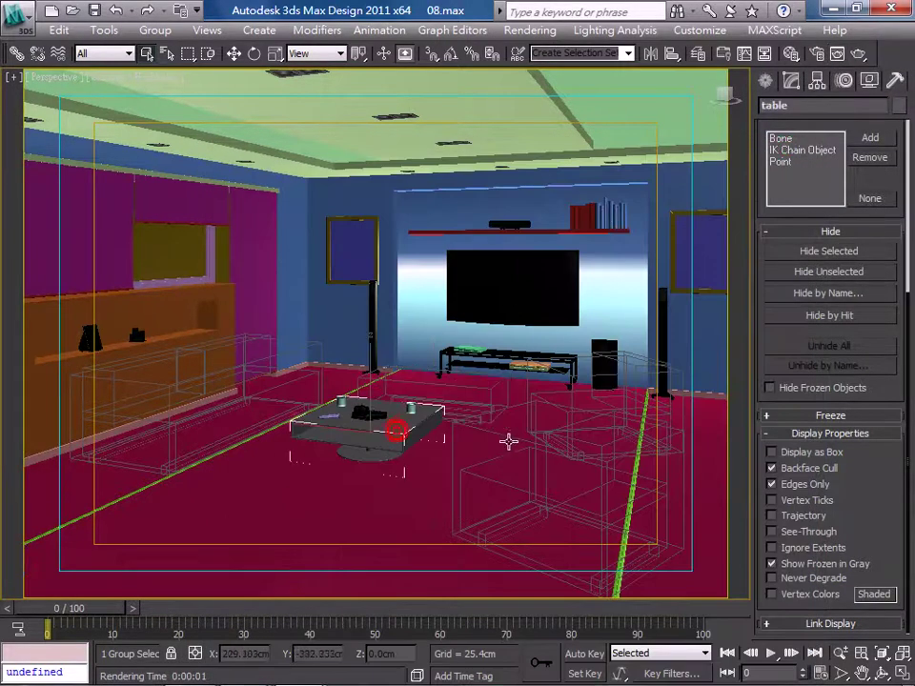
click(772, 454)
mouse_move(528, 418)
middle_down()
mouse_move(663, 391)
mouse_move(496, 386)
middle_up()
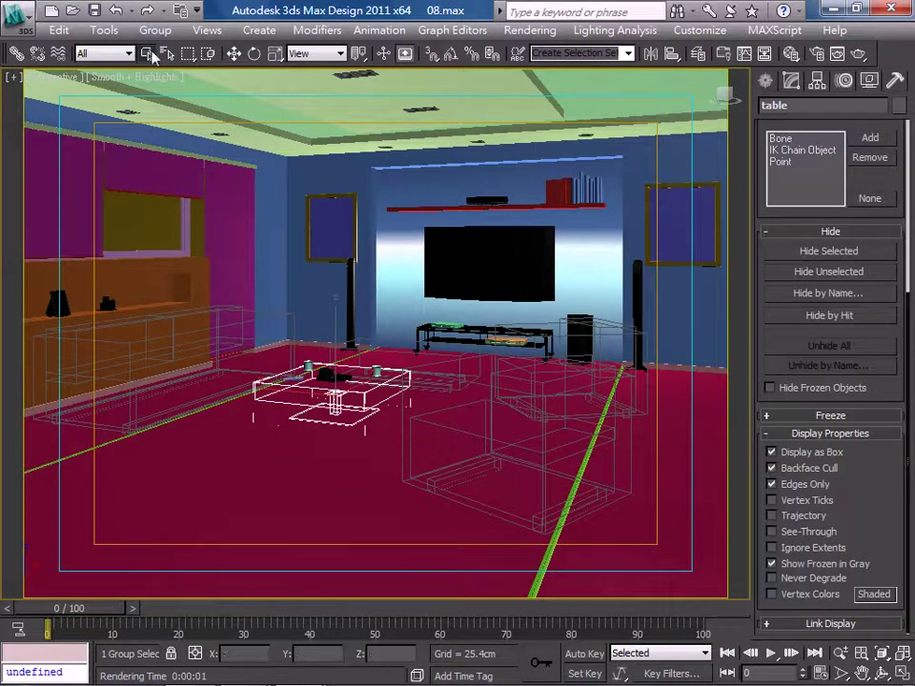
Toggle Display as Box off for all furniture, restoring shaded geometry, then deselect by clicking the floor
mouse_move(112, 211)
mouse_down()
mouse_move(598, 493)
mouse_move(683, 557)
mouse_up()
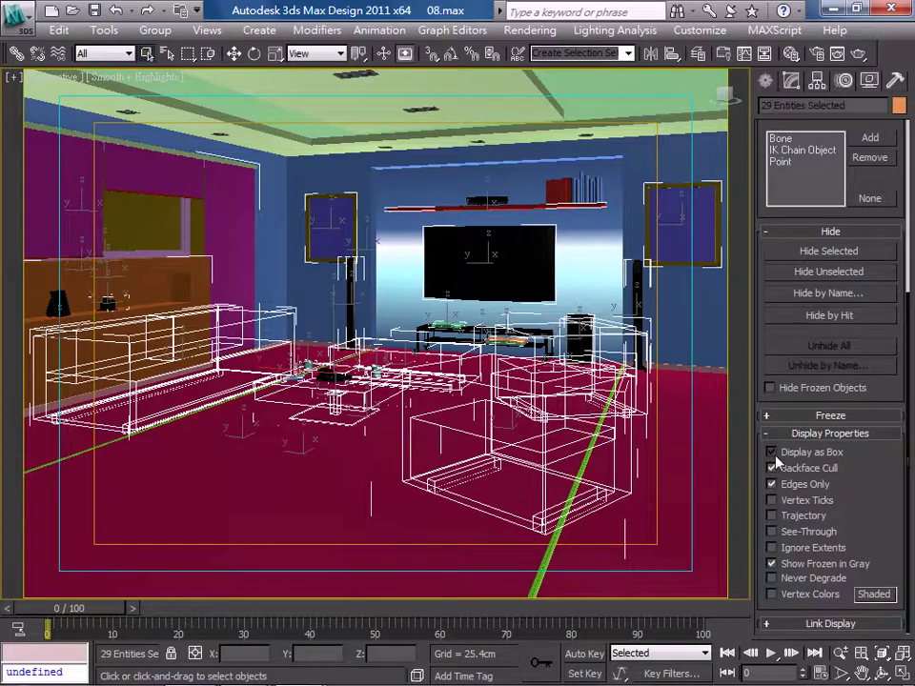
click(771, 453)
click(771, 453)
click(771, 468)
click(360, 507)
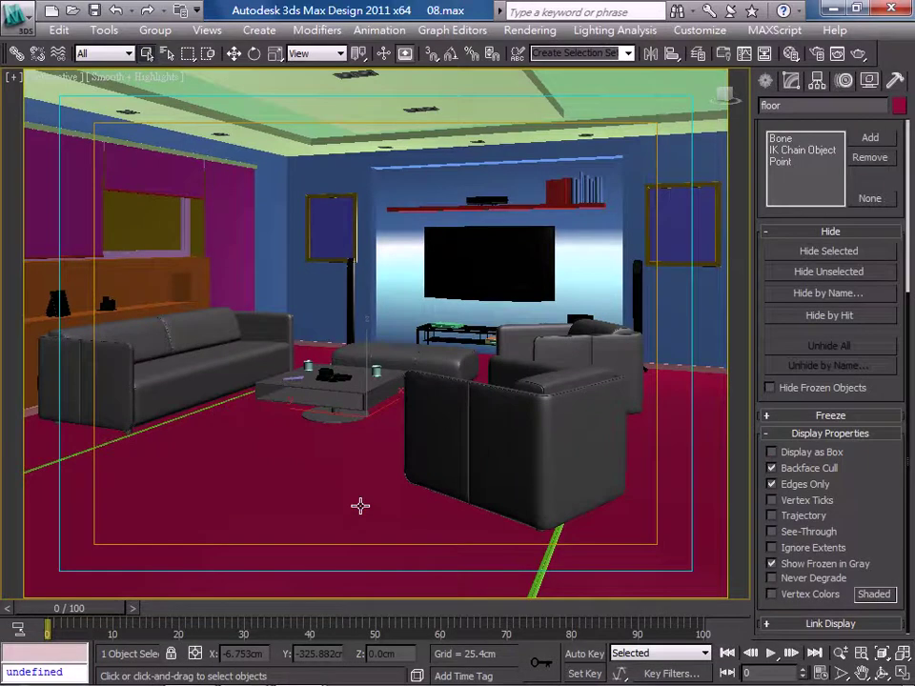
Pan, orbit and zoom the Perspective view around the coffee table, sofa and ottoman toward the TV wall
middle_drag(347, 437, 348, 441)
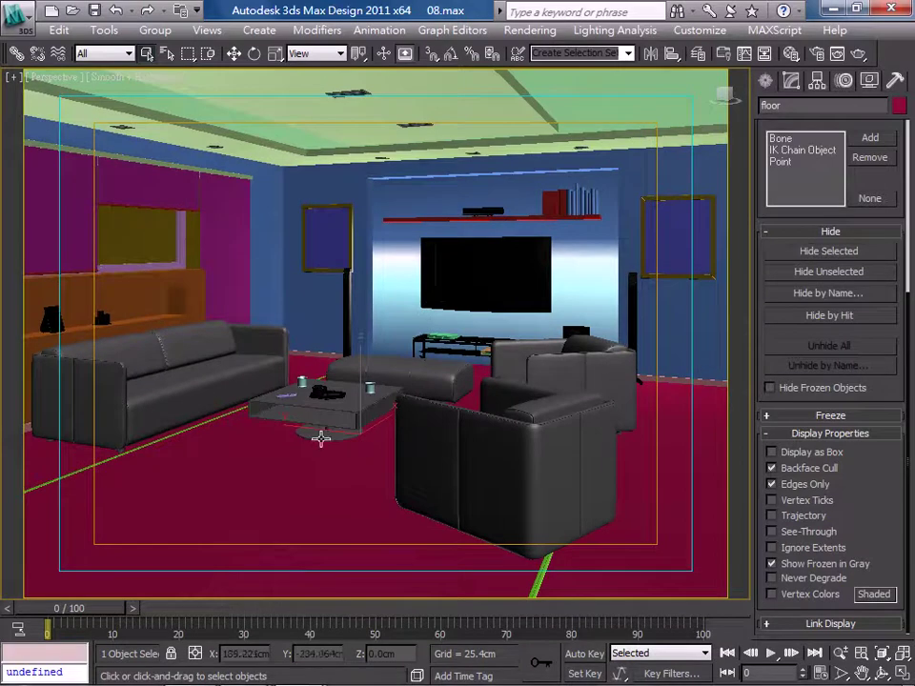
alt+middle_drag(245, 462, 219, 470)
scroll(219, 470, up, 5)
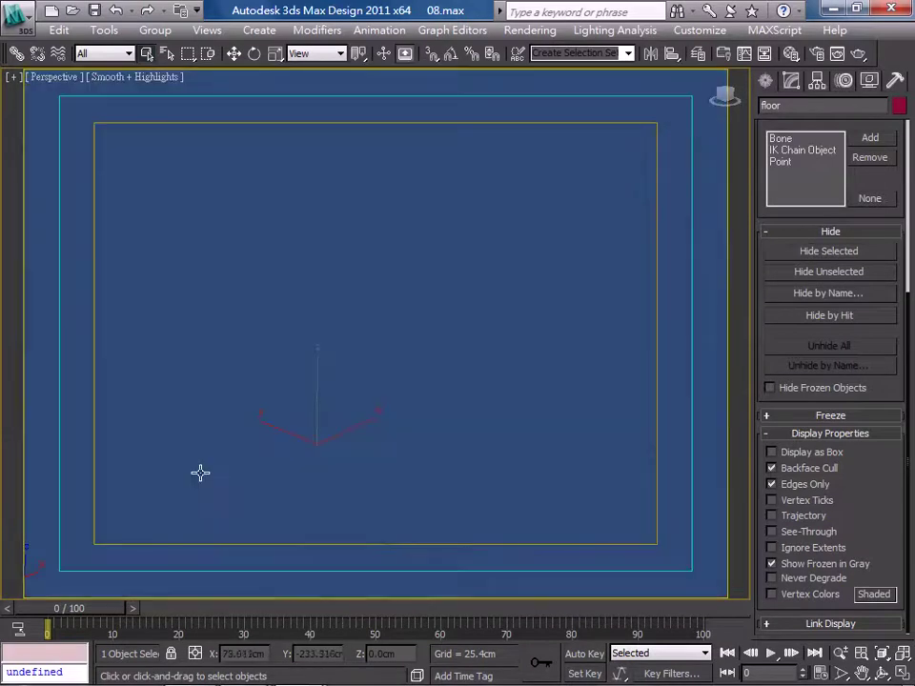
scroll(198, 448, up, 3)
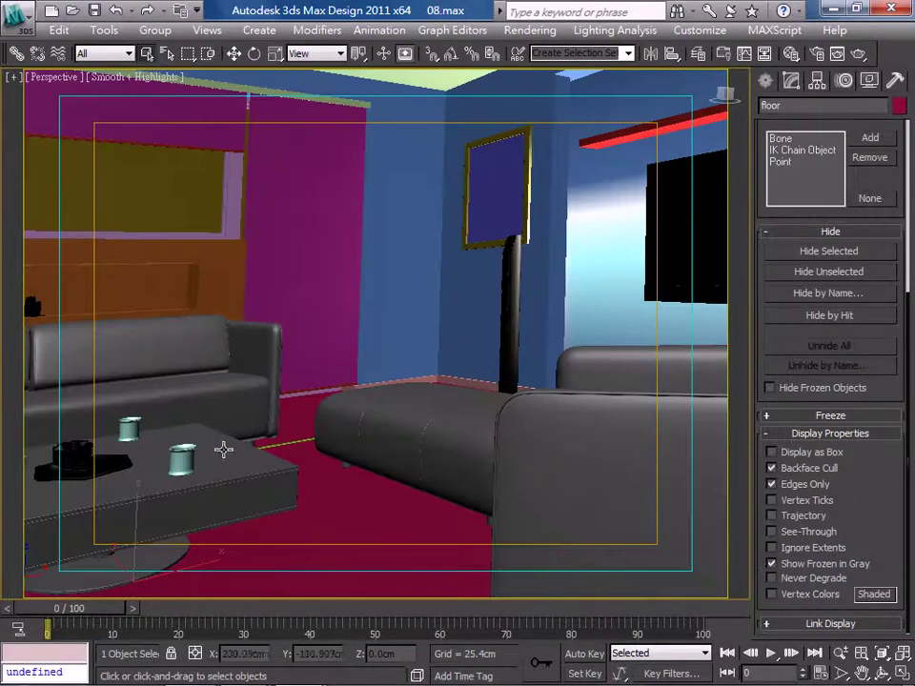
alt+middle_drag(204, 447, 433, 441)
mouse_move(329, 448)
alt+middle_down()
mouse_move(364, 460)
mouse_move(453, 462)
mouse_move(407, 466)
alt+middle_up()
mouse_move(343, 427)
middle_down()
mouse_move(442, 443)
mouse_move(263, 438)
mouse_move(338, 445)
middle_up()
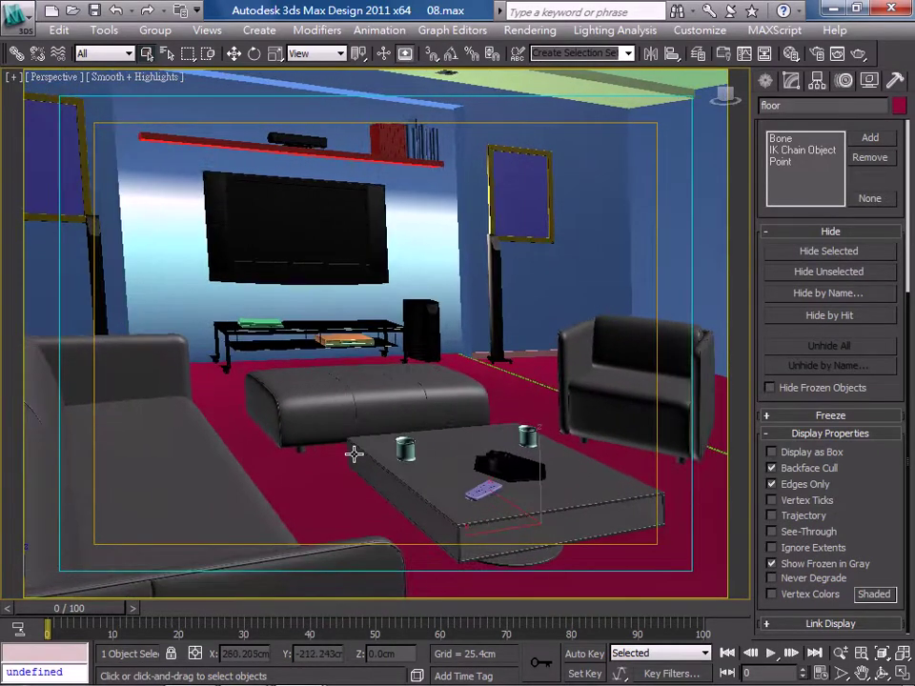
scroll(353, 454, up, 3)
scroll(355, 455, up, 2)
scroll(356, 452, down, 3)
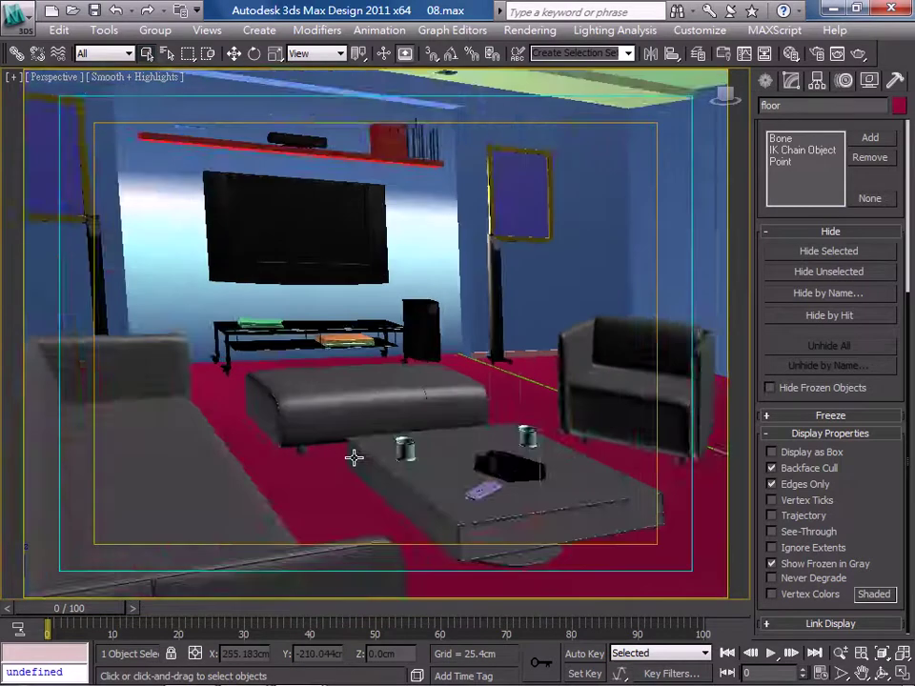
scroll(354, 458, down, 2)
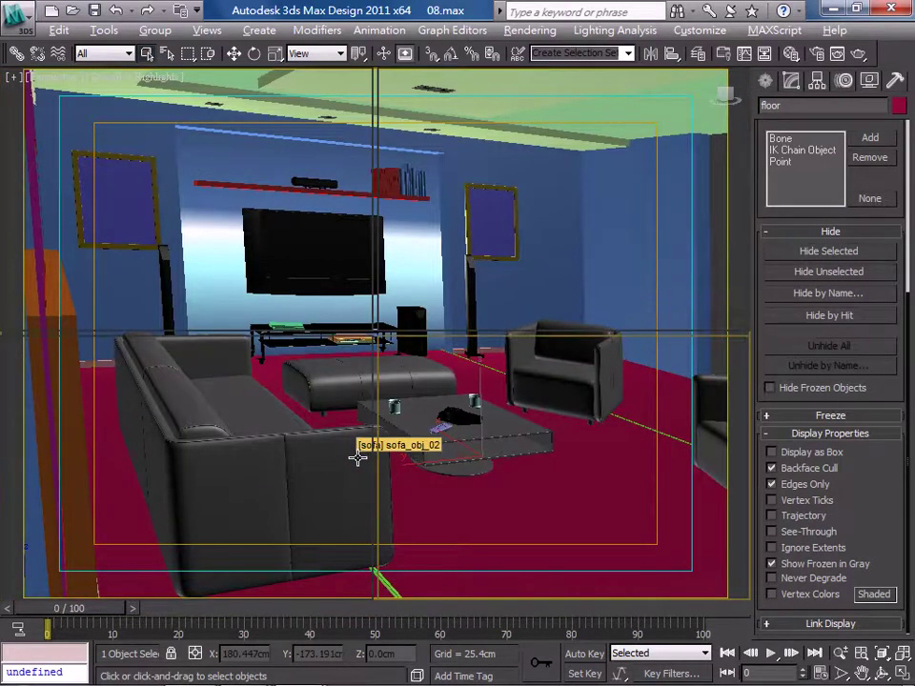
Restore the four-viewport layout with Alt+W and make the Top viewport active
key(alt+w)
key(alt+w)
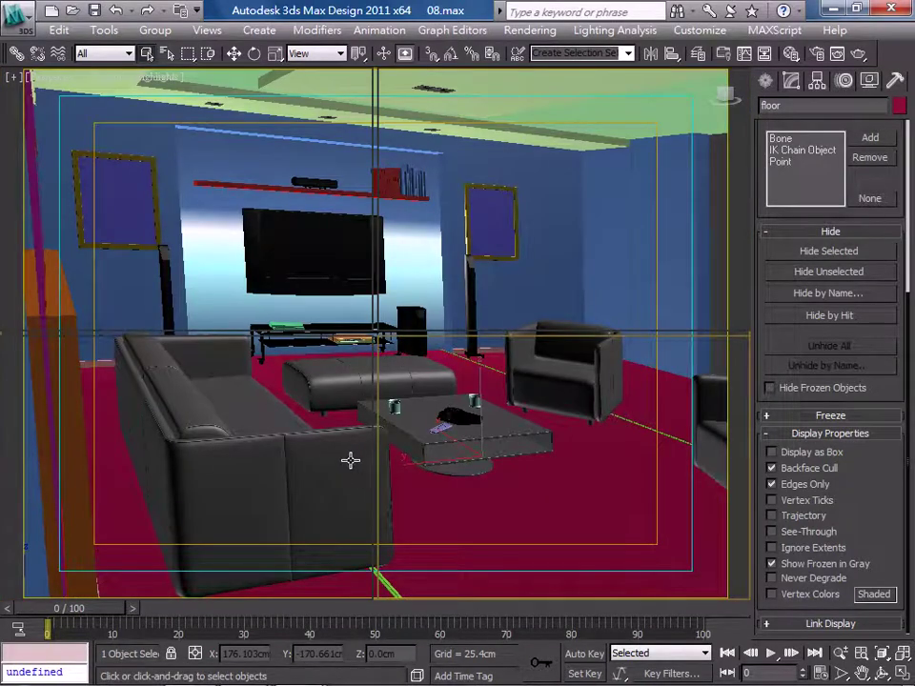
key(alt+w)
click(224, 249)
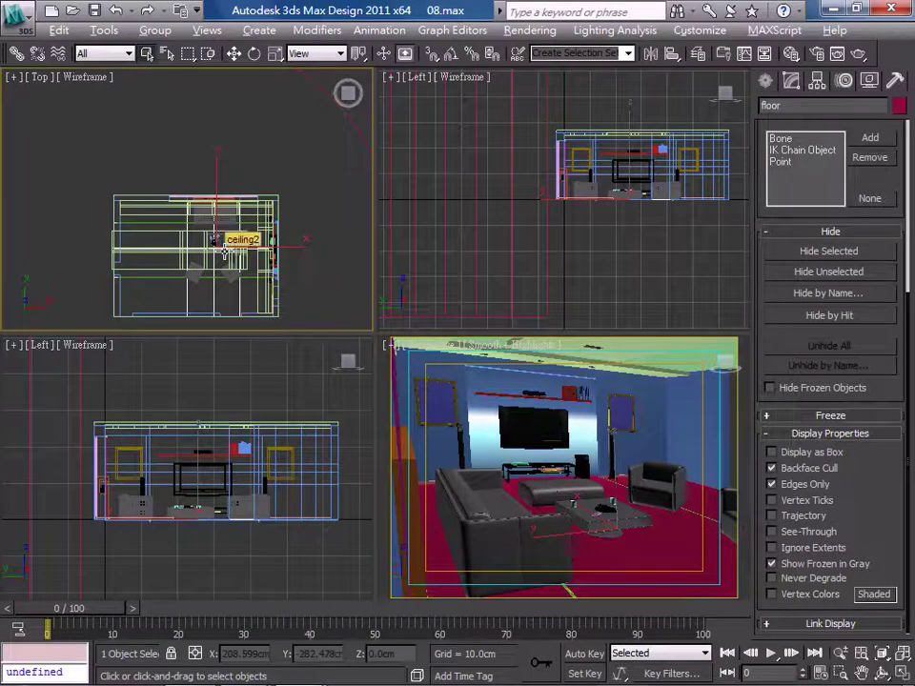
Maximize the Top view, then cycle to Front, Left, Perspective and finally the Camera01 view
key(alt+w)
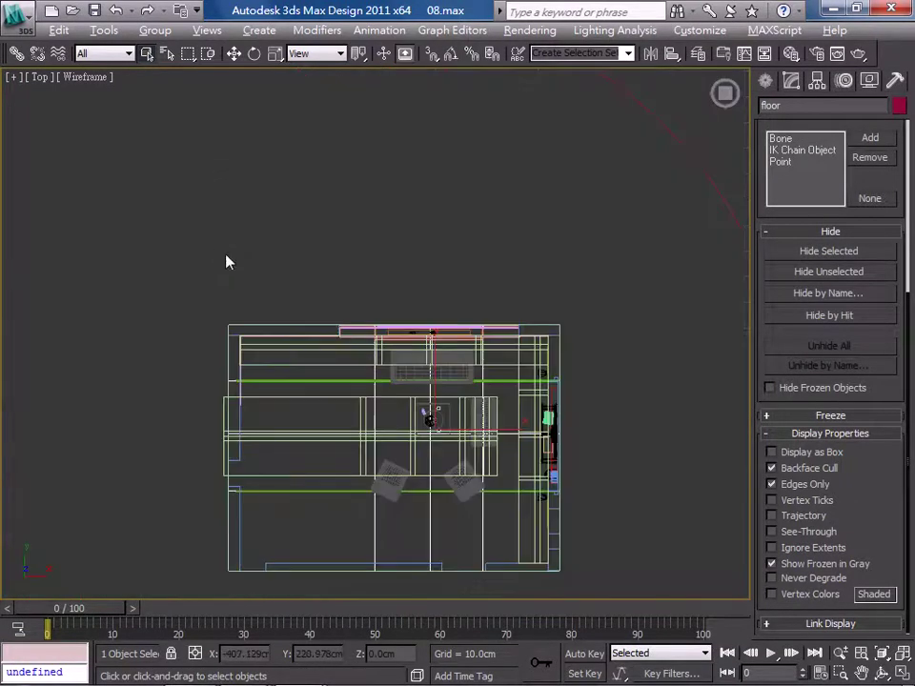
middle_drag(177, 170, 177, 167)
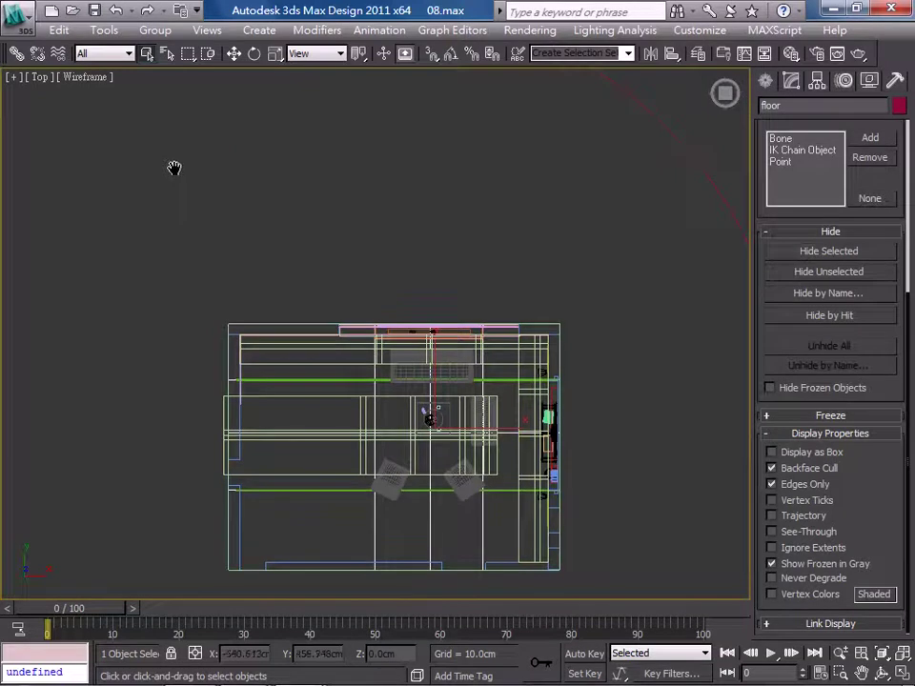
key(f)
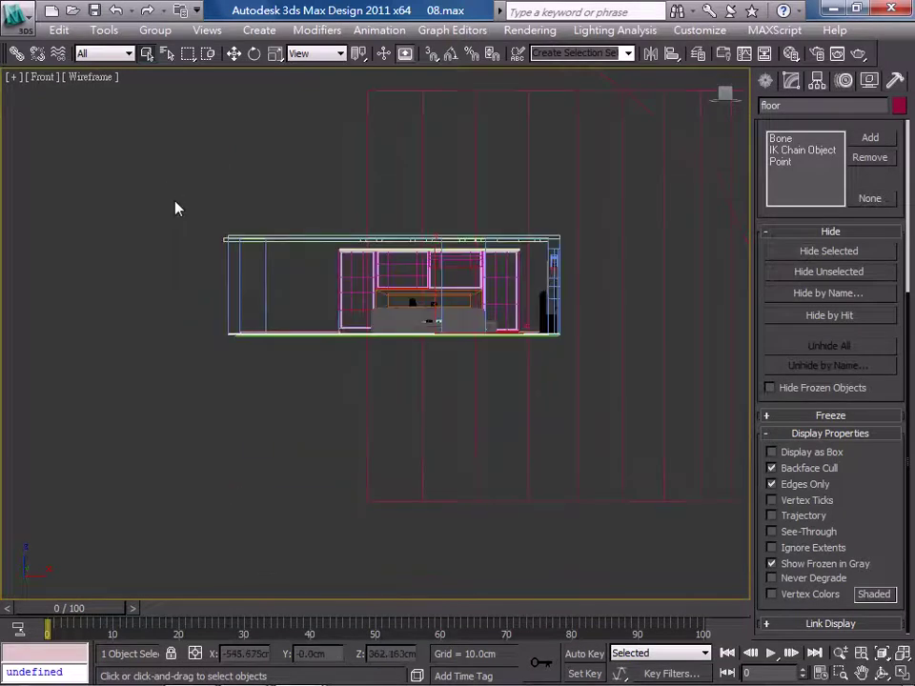
key(ctrl+s)
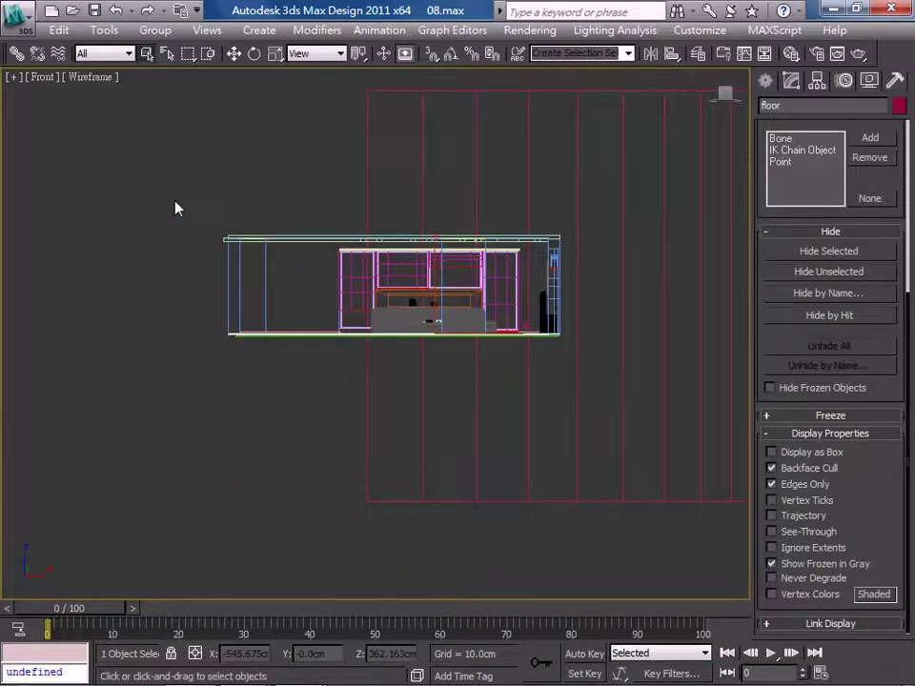
key(l)
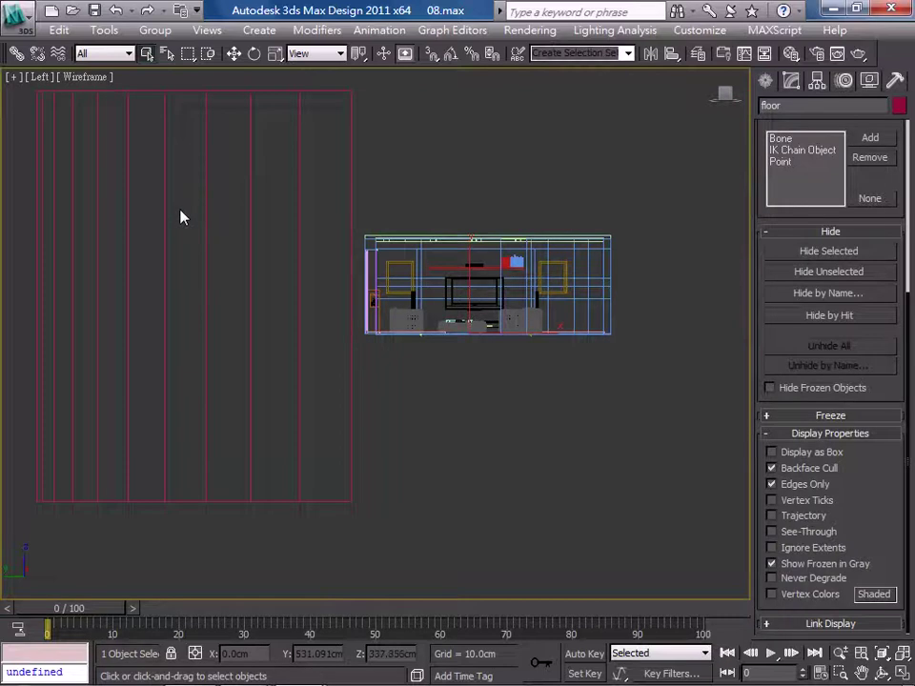
key(p)
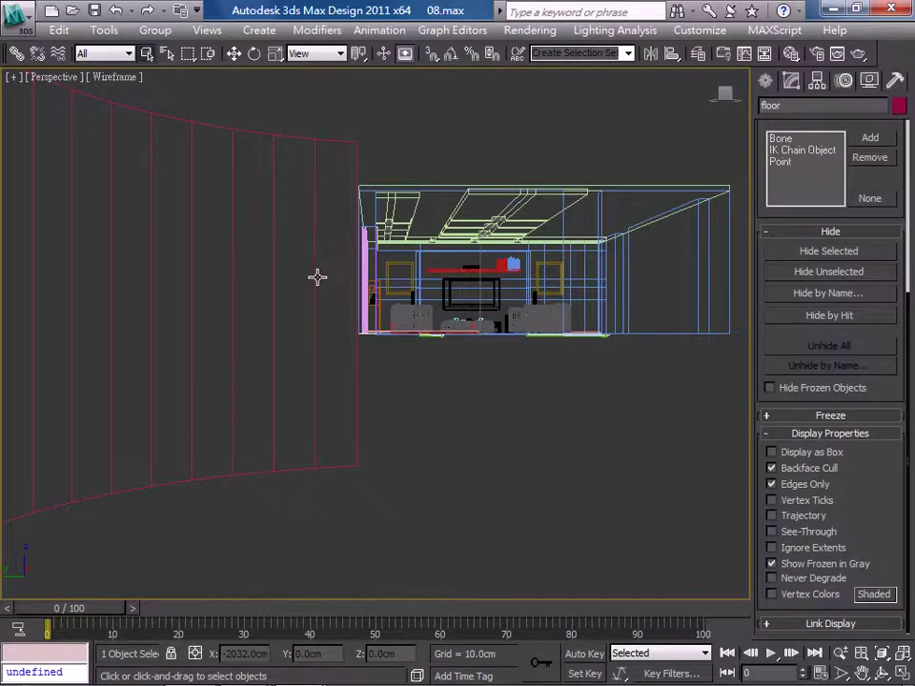
key(c)
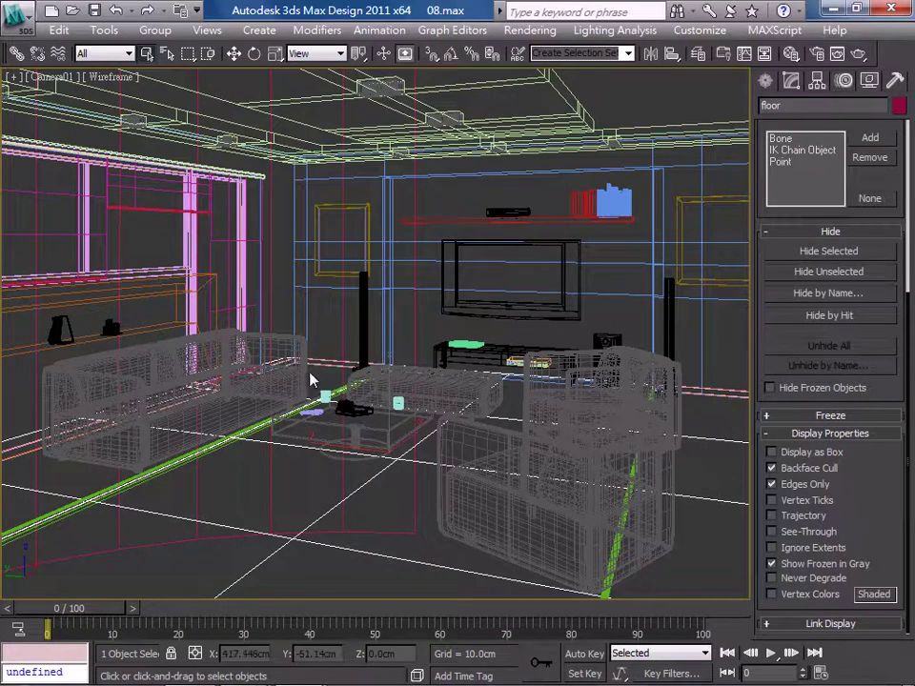
Switch to a free Perspective view and toggle shading on and back to wireframe with F3
key(p)
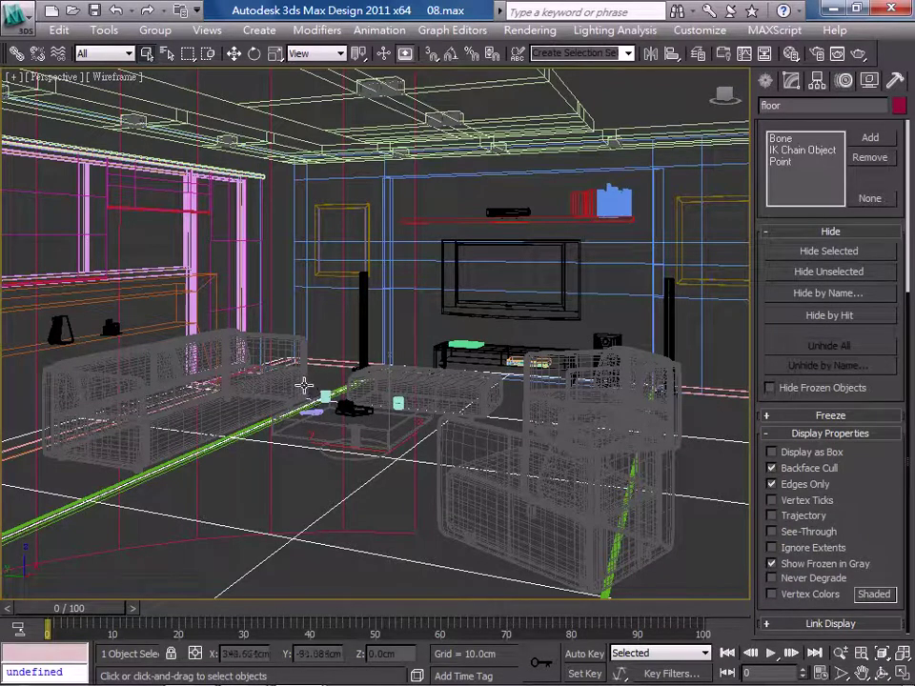
key(F3)
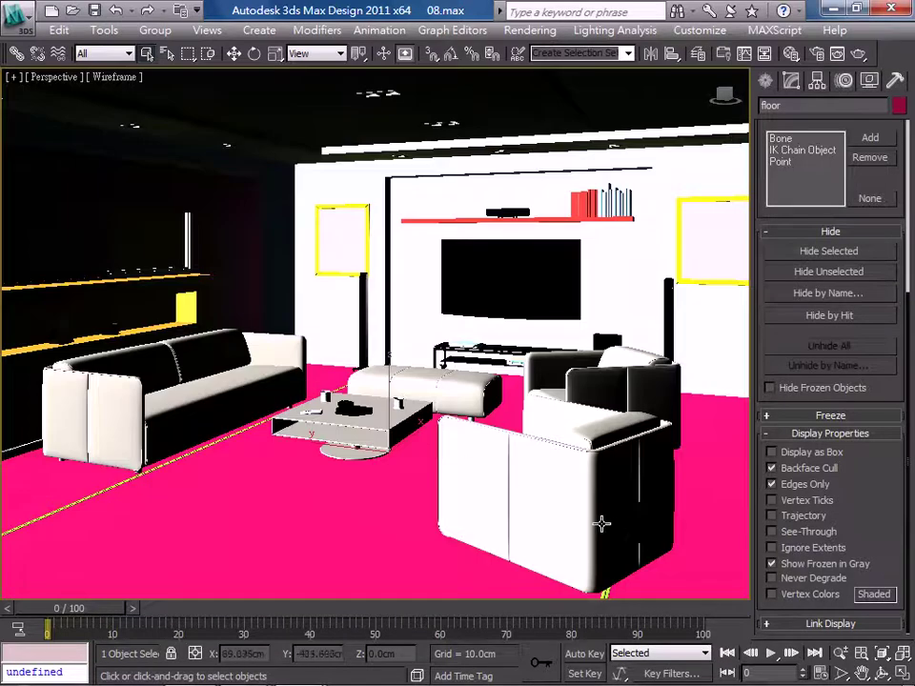
key(F3)
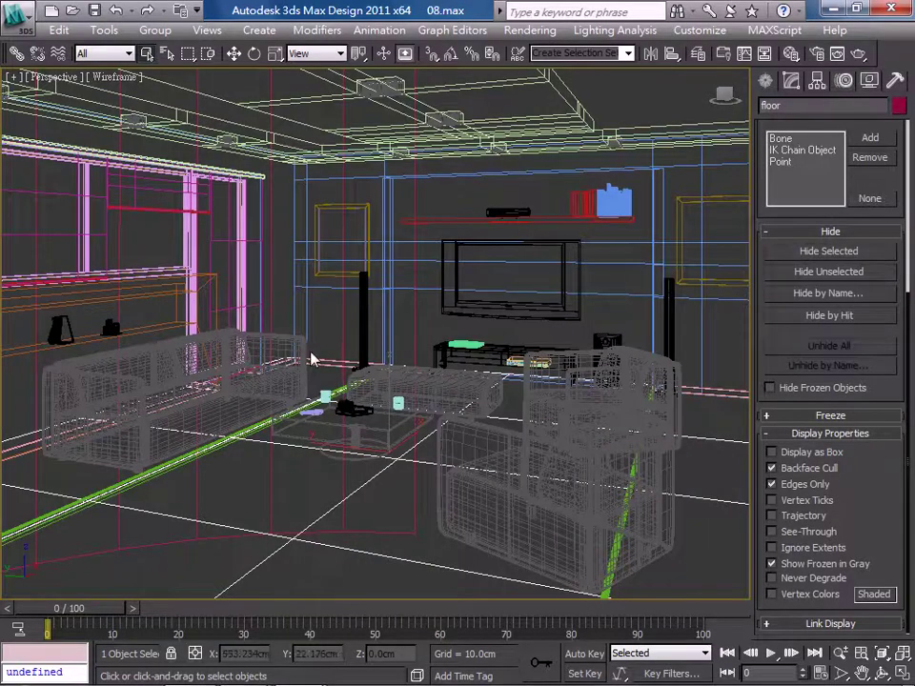
Switch to Top, restore the four-viewport layout, and minimize 3ds Max to the desktop
key(t)
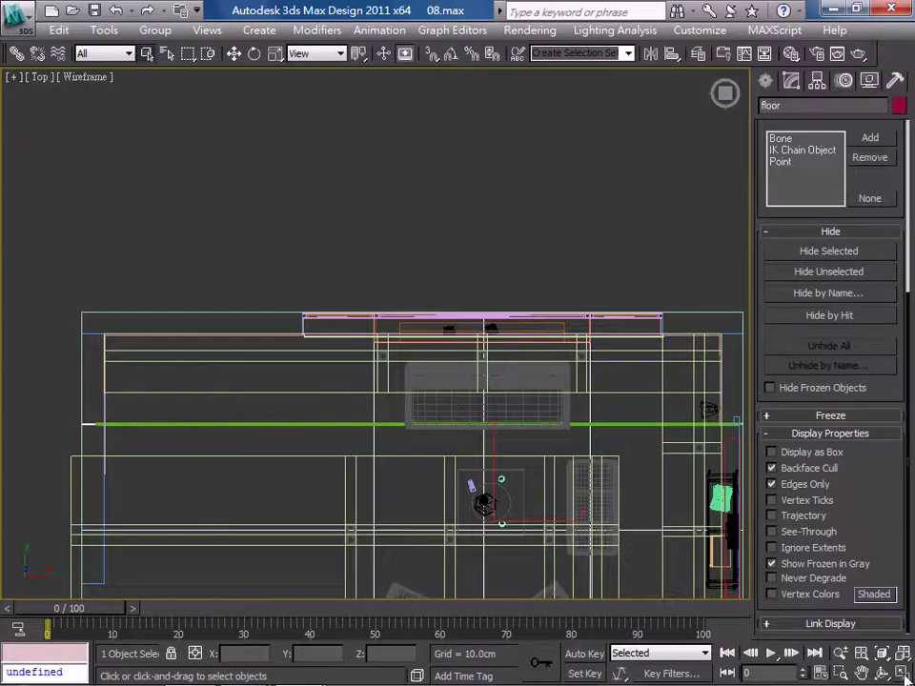
key(alt+w)
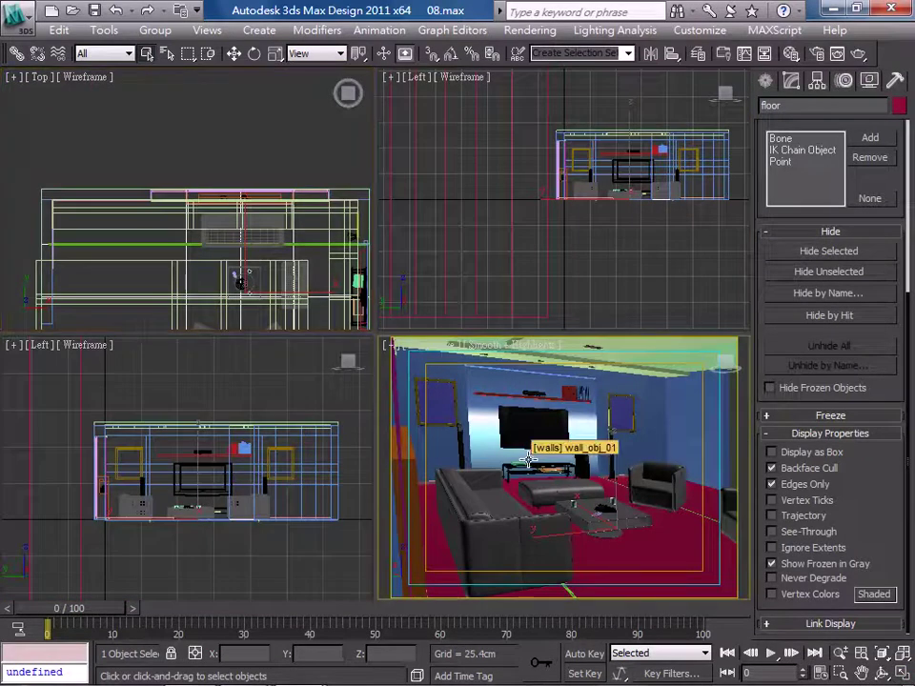
click(827, 7)
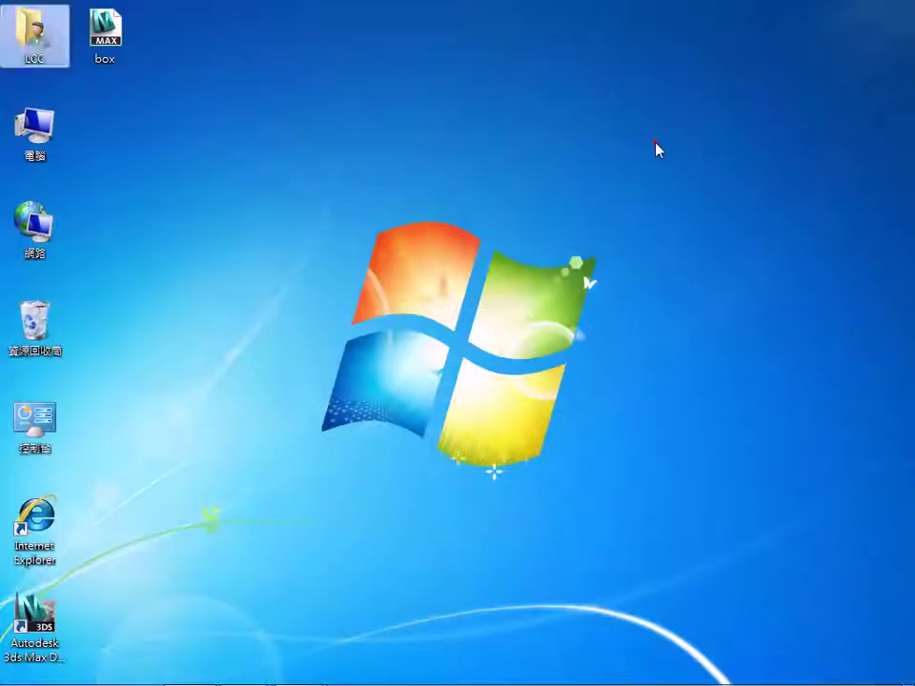